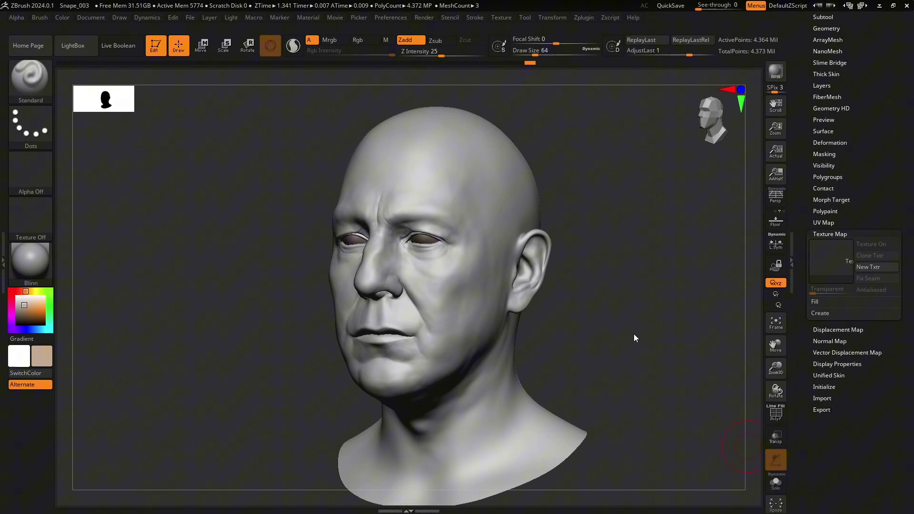
# Step: Lower the head sculpt's subdivision level, inspect the head from several angles, and collapse the texture map settings
pyautogui.moveTo(635, 338); pyautogui.dragTo(601, 339)
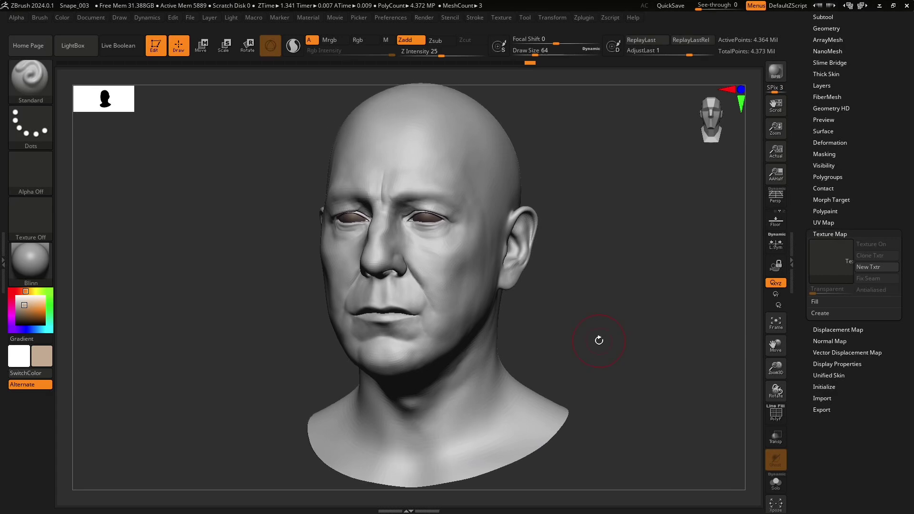
pyautogui.rightClick(594, 337)
pyautogui.moveTo(599, 342); pyautogui.dragTo(594, 329, button='right')
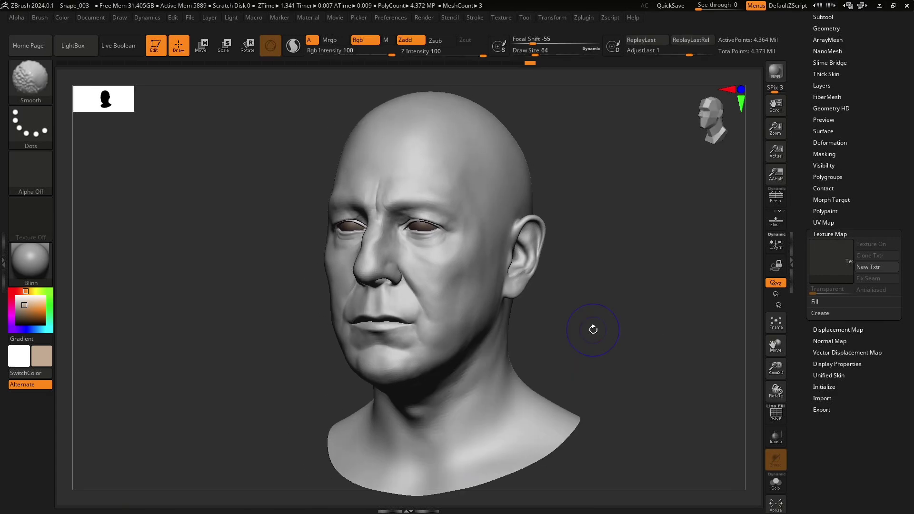
pyautogui.moveTo(592, 326)
pyautogui.mouseDown()
pyautogui.moveTo(618, 331)
pyautogui.moveTo(585, 327)
pyautogui.moveTo(591, 300)
pyautogui.mouseUp()
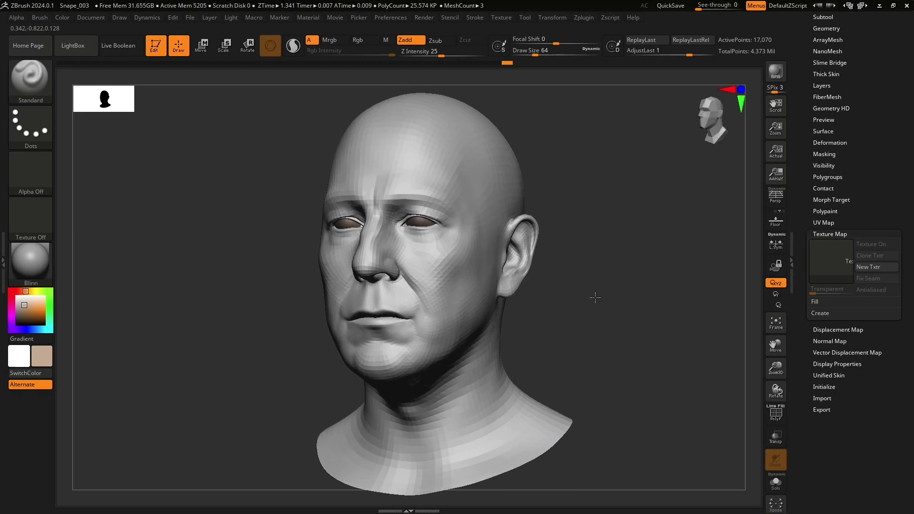
pyautogui.moveTo(711, 117); pyautogui.dragTo(712, 119)
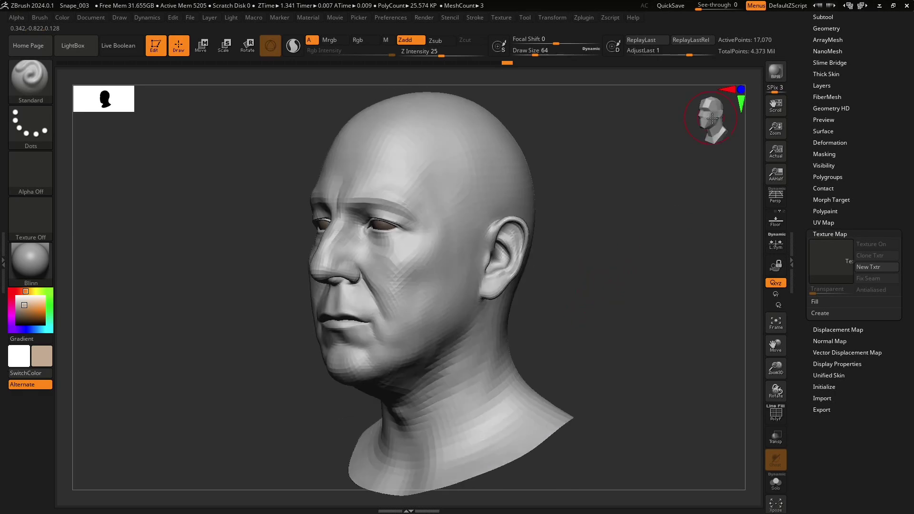
pyautogui.moveTo(604, 284); pyautogui.dragTo(586, 290)
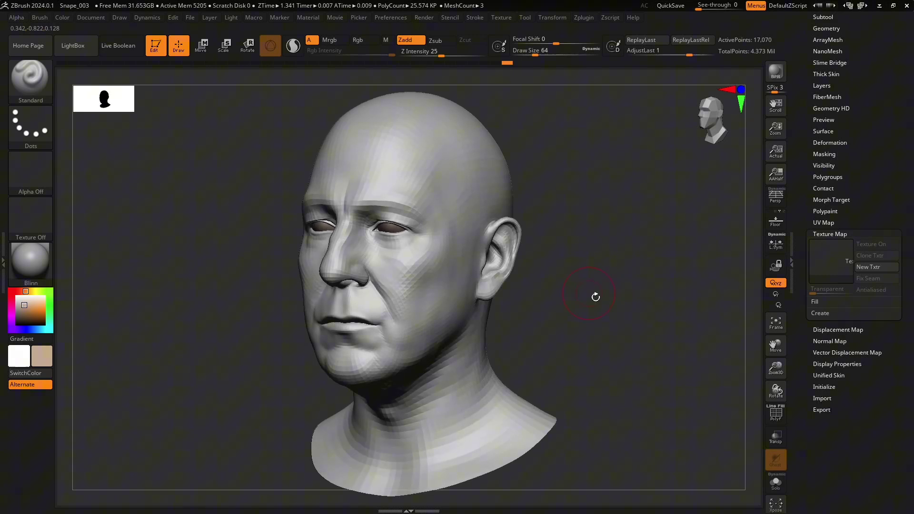
pyautogui.click(828, 234)
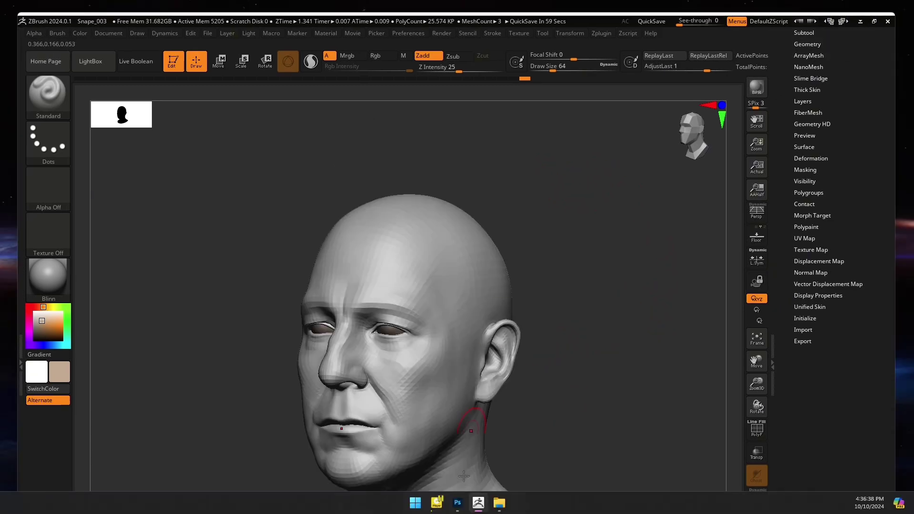
# Step: Open XYZ_dispMultiChannel_mid50_lin_srgb.1001.exr from the maps folder in Photoshop, reading alpha as transparency, and maximize the window
pyautogui.click(499, 502)
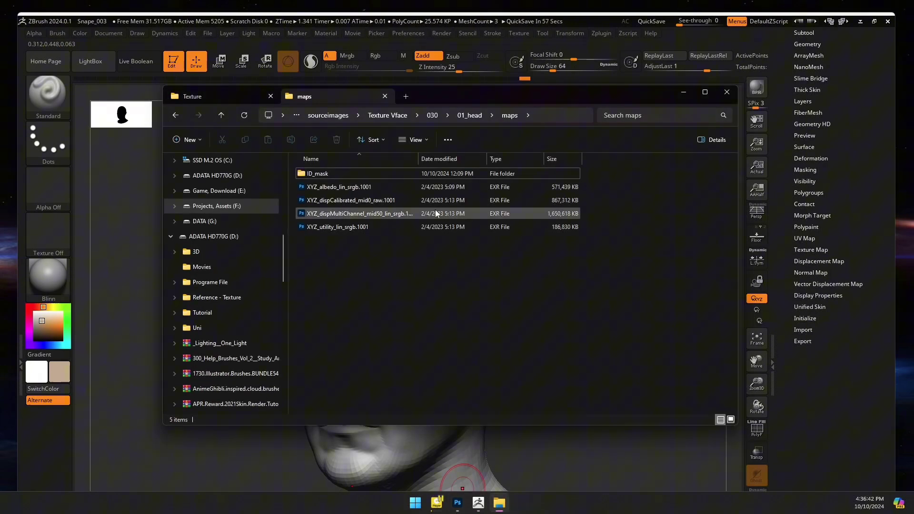
pyautogui.click(379, 215)
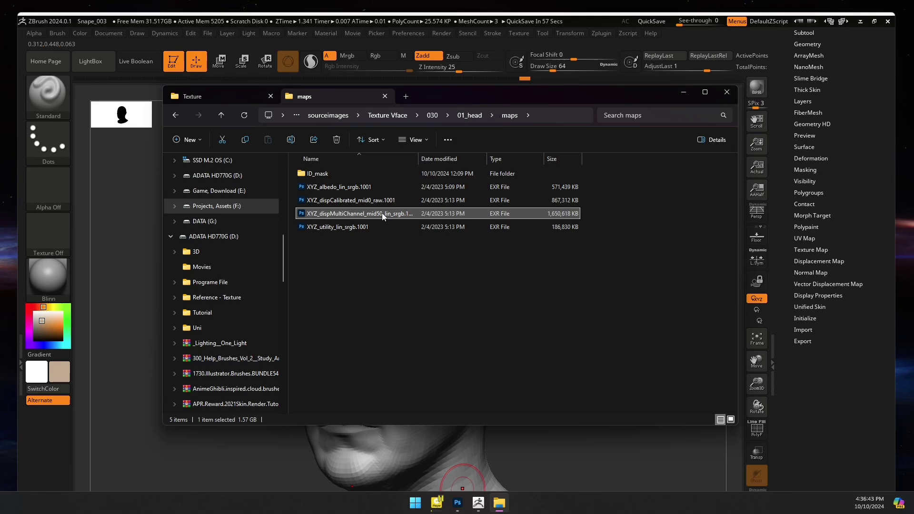
pyautogui.click(416, 340)
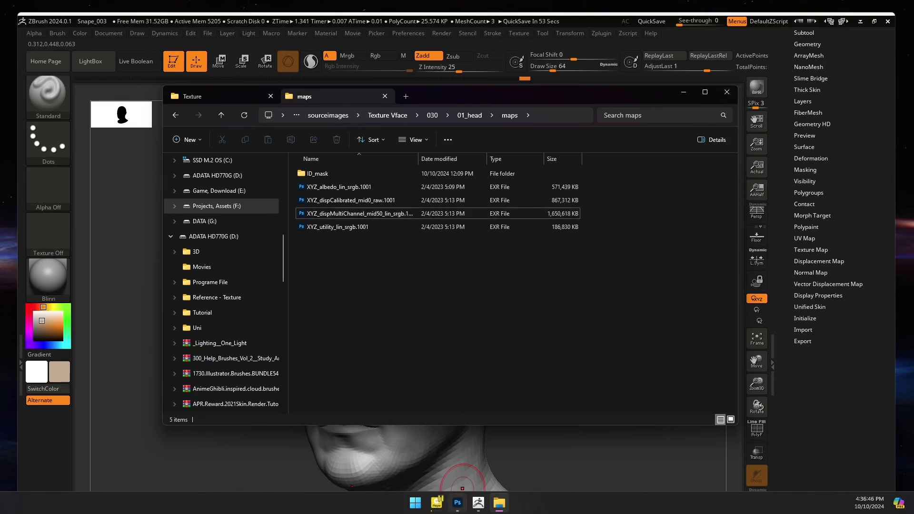
pyautogui.click(458, 504)
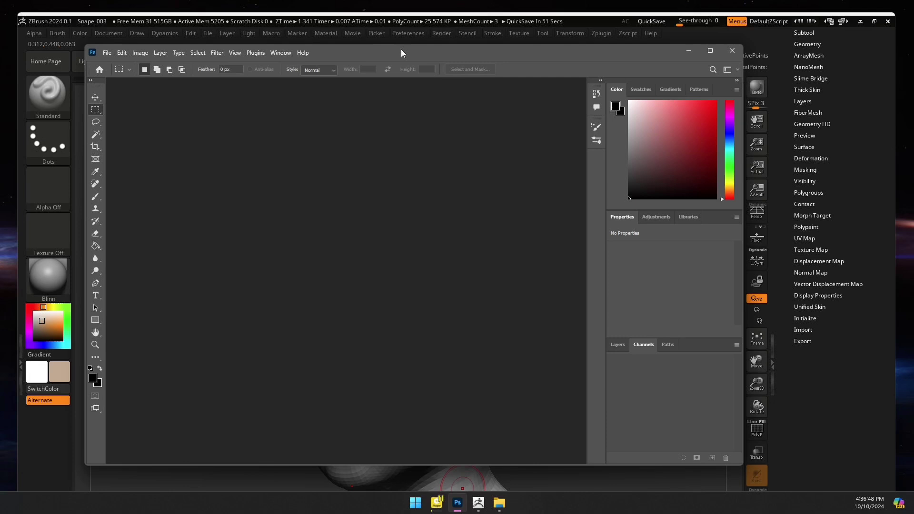
pyautogui.moveTo(400, 50); pyautogui.dragTo(324, 352)
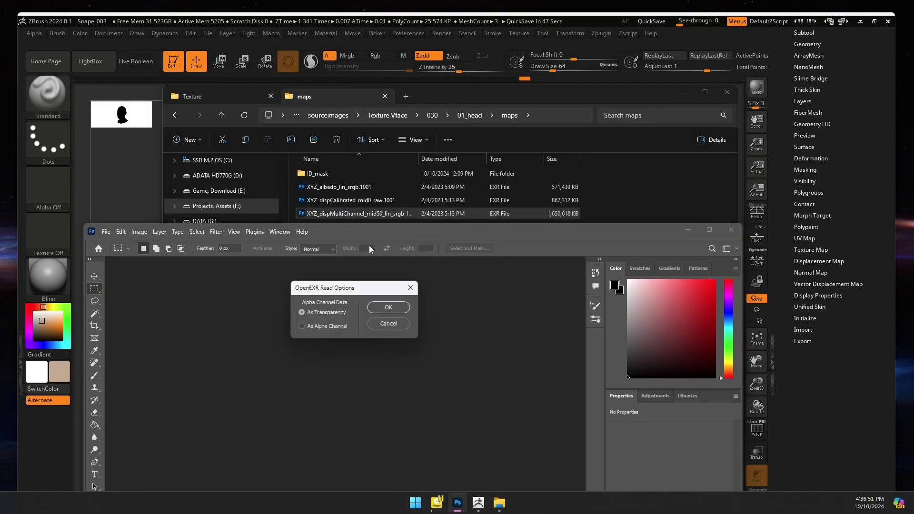
pyautogui.click(383, 309)
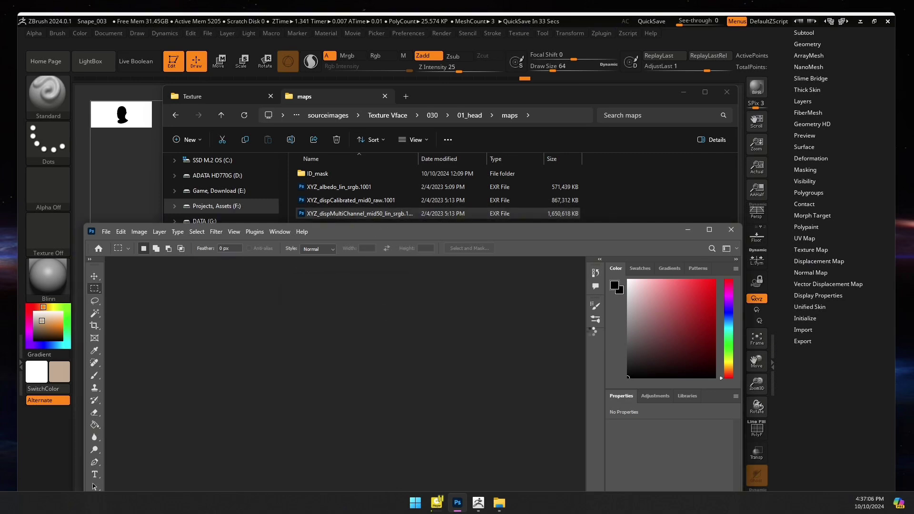
pyautogui.moveTo(433, 231); pyautogui.dragTo(463, 54)
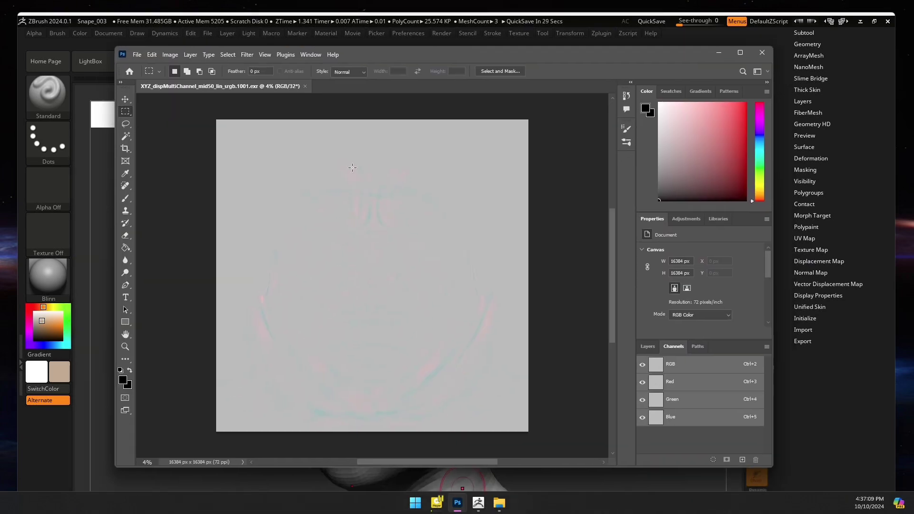
pyautogui.click(740, 53)
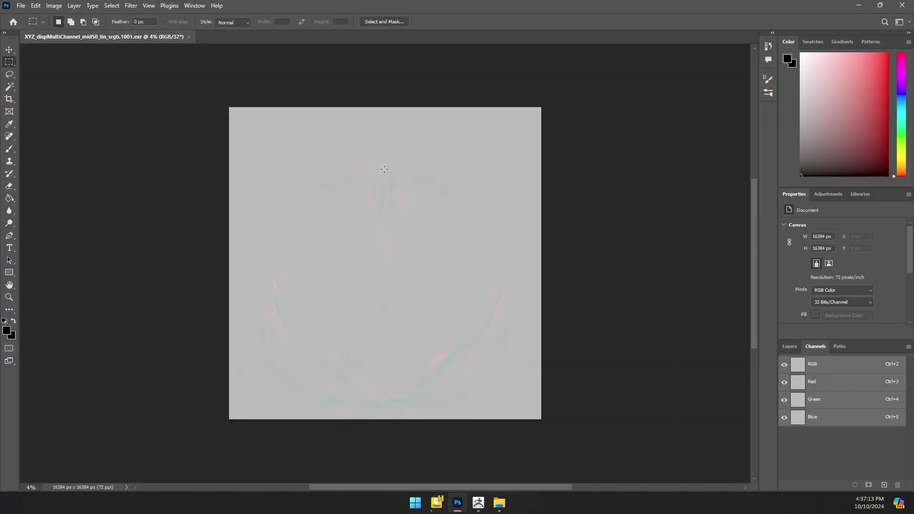
# Step: Compare the Red, Green and Blue channels of the displacement map and isolate the Red channel
pyautogui.click(791, 347)
pyautogui.click(813, 347)
pyautogui.click(784, 382)
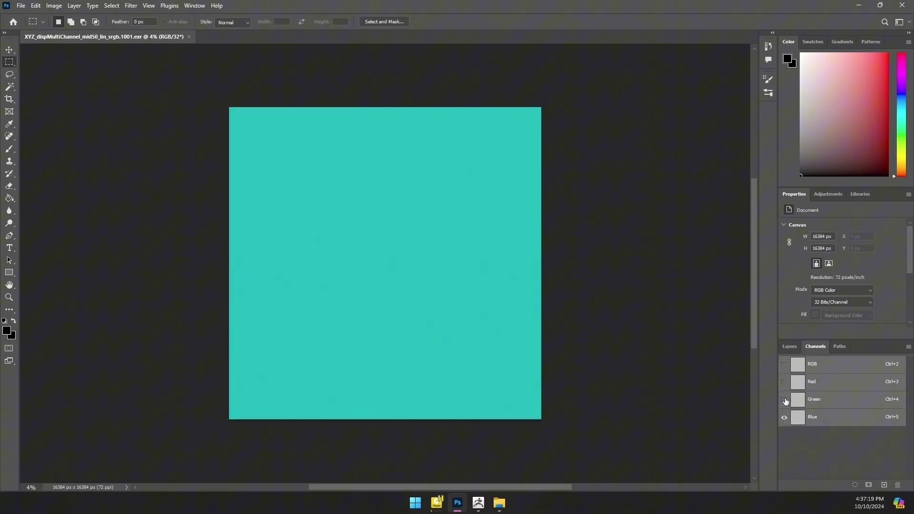
pyautogui.click(784, 400)
pyautogui.click(785, 387)
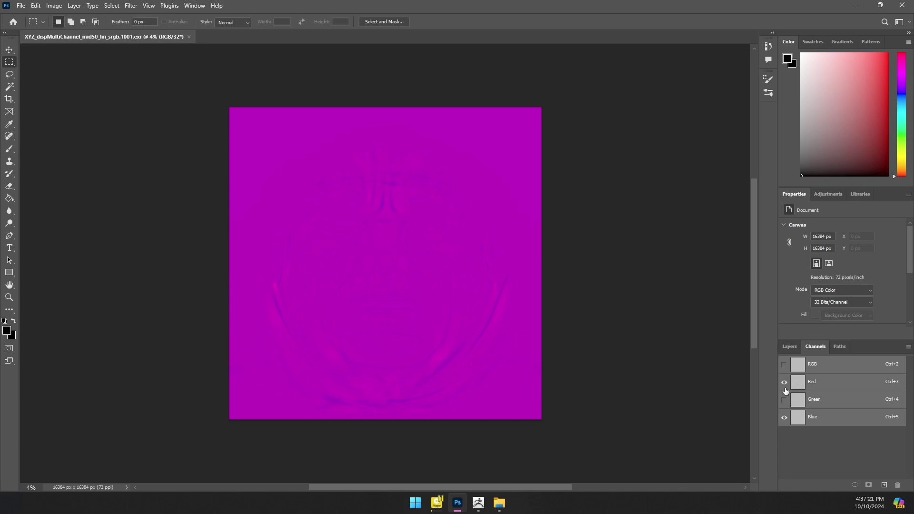
pyautogui.click(784, 418)
pyautogui.click(832, 398)
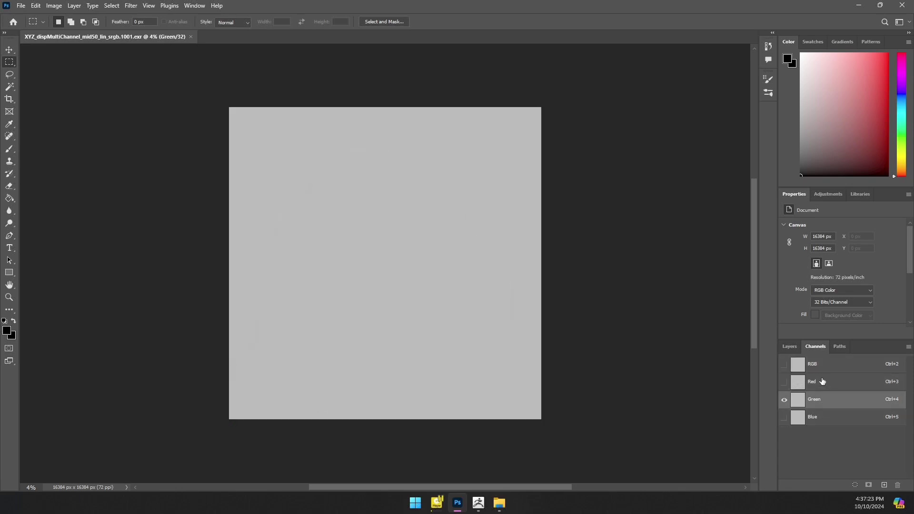
pyautogui.click(823, 382)
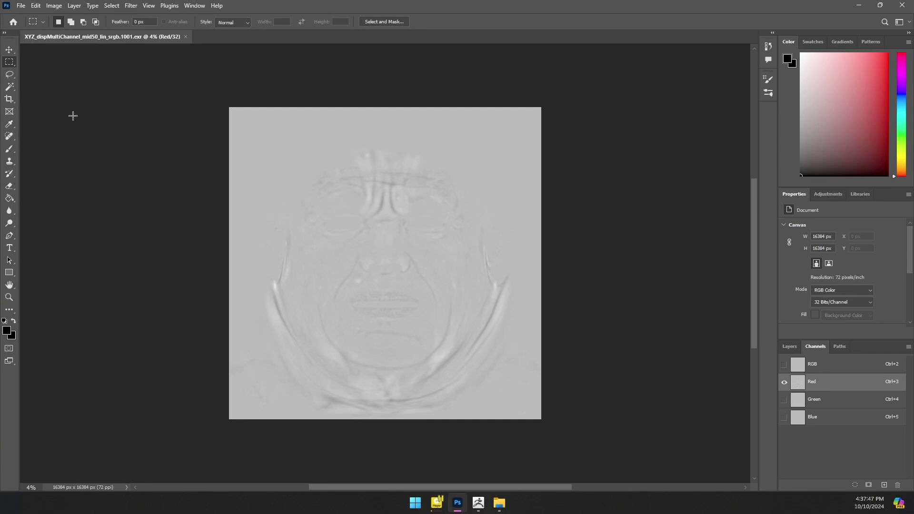
# Step: Resize the displacement map to 4096 × 4096 pixels
pyautogui.click(54, 6)
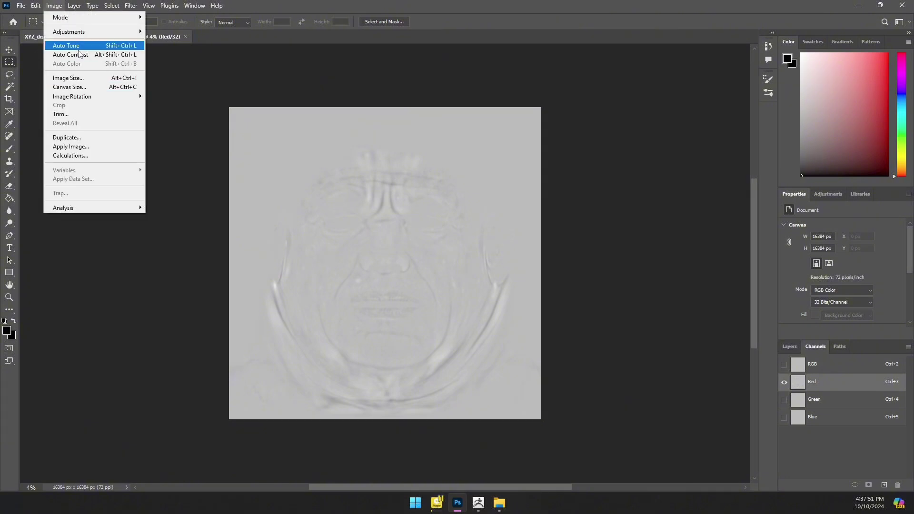
pyautogui.click(68, 78)
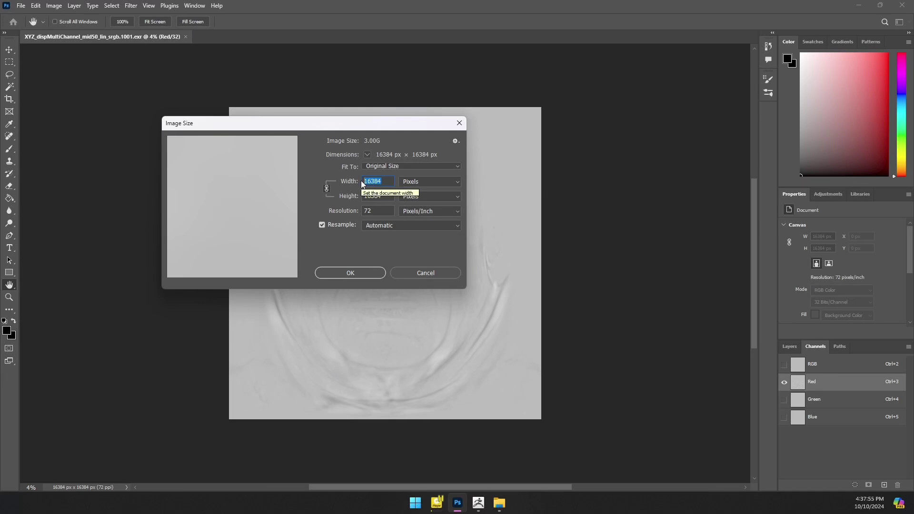
pyautogui.write('4096')
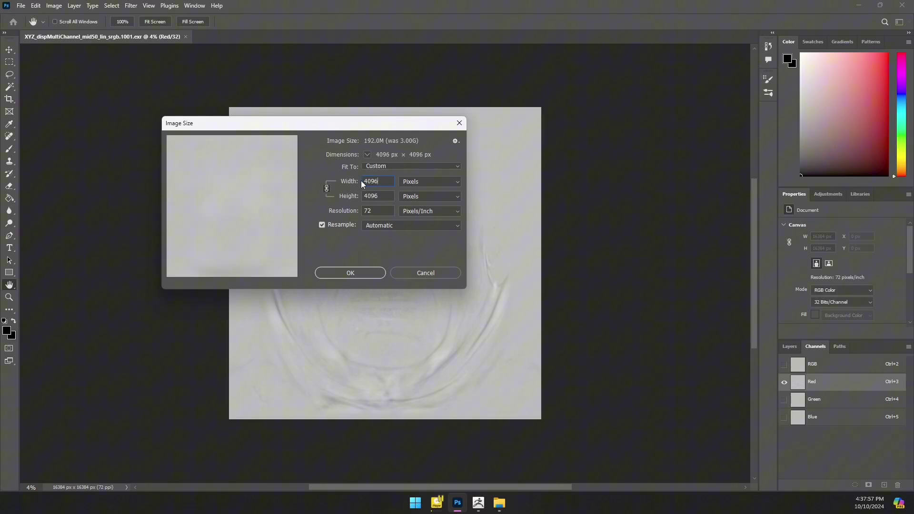
pyautogui.click(353, 274)
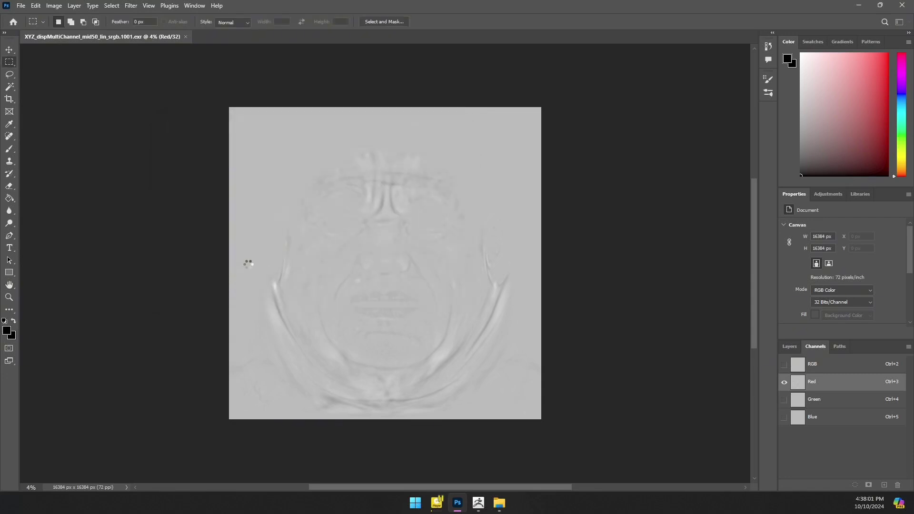
pyautogui.press('z')
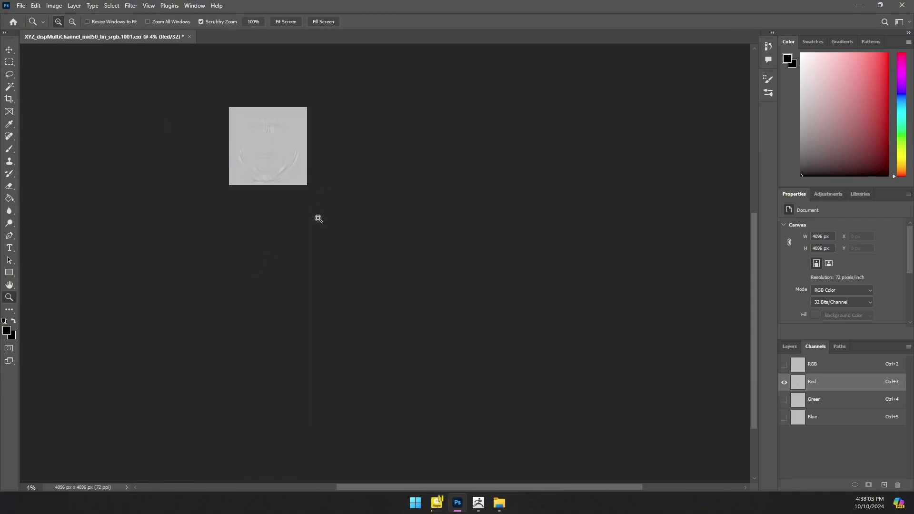
pyautogui.moveTo(310, 218); pyautogui.dragTo(488, 411)
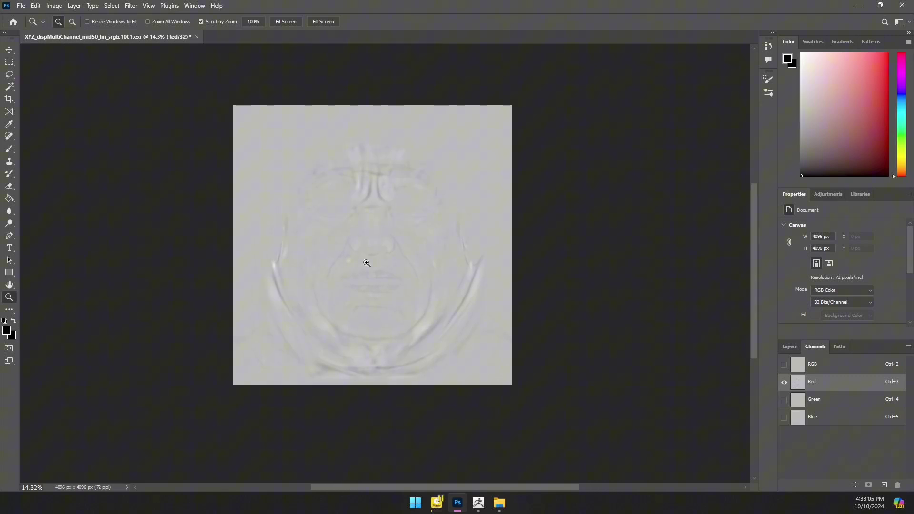
pyautogui.moveTo(365, 261); pyautogui.dragTo(382, 268)
pyautogui.moveTo(382, 268); pyautogui.dragTo(407, 295)
# Step: Create a new 4096 × 4096 px document at 72 ppi in 16-bit Grayscale with a white background and no color management
pyautogui.click(21, 5)
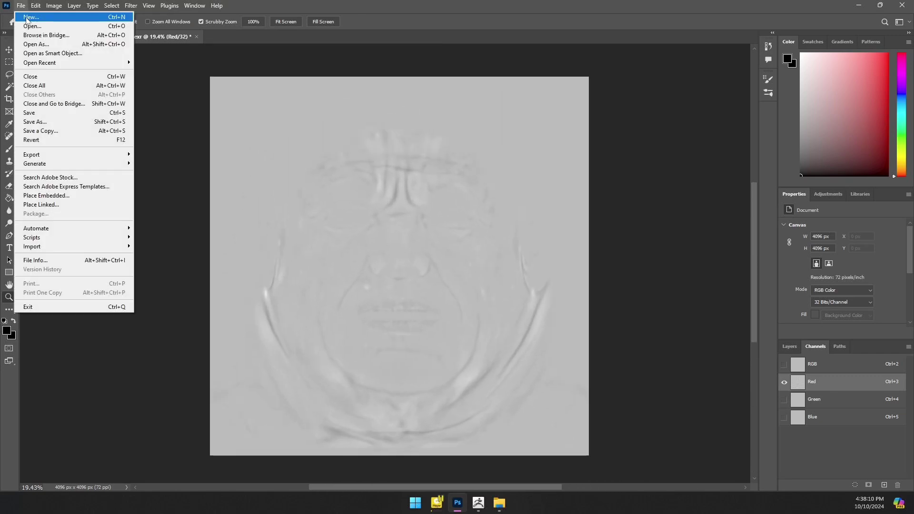
pyautogui.click(29, 17)
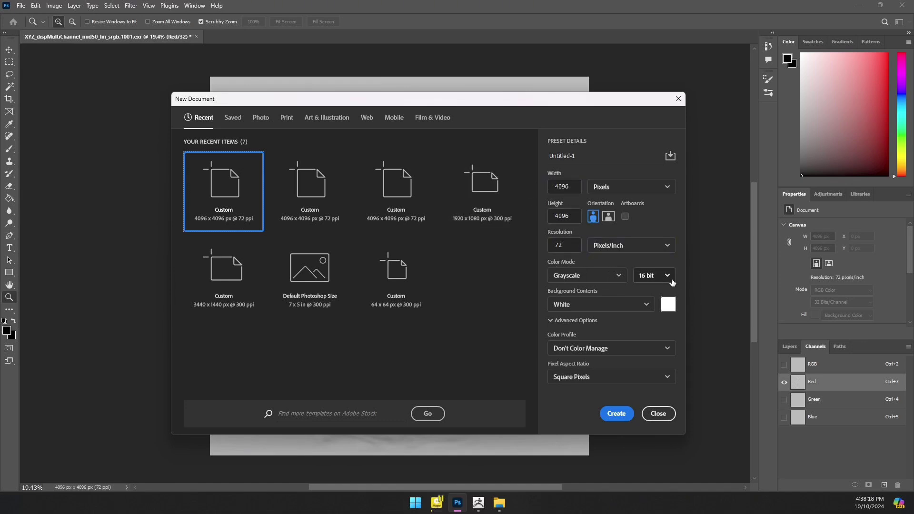
pyautogui.click(620, 276)
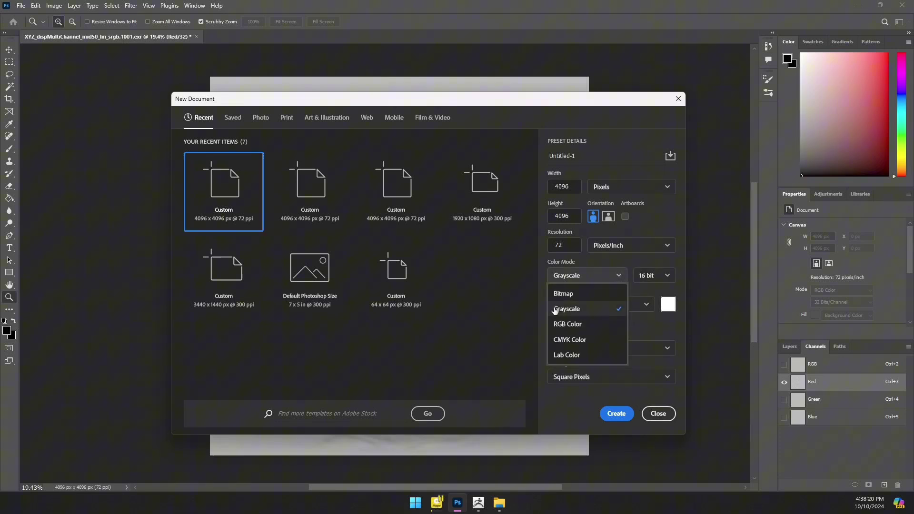
pyautogui.click(574, 314)
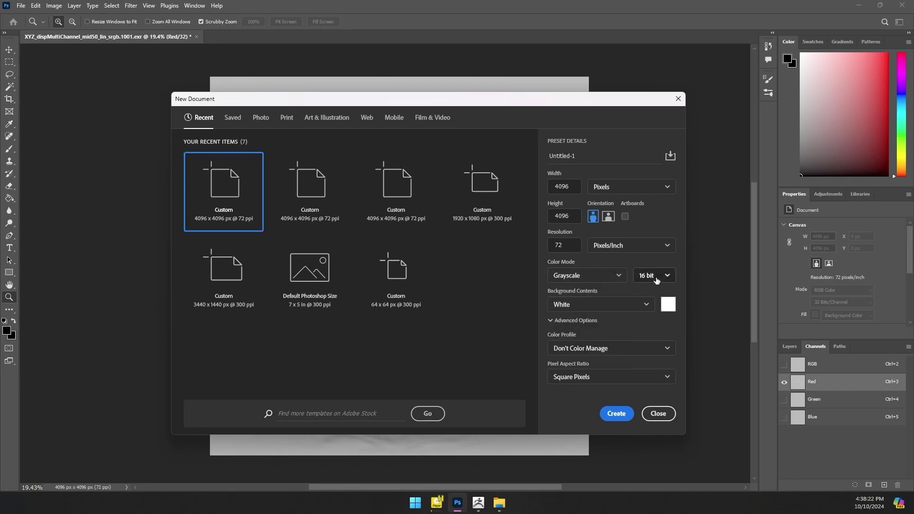
pyautogui.click(664, 279)
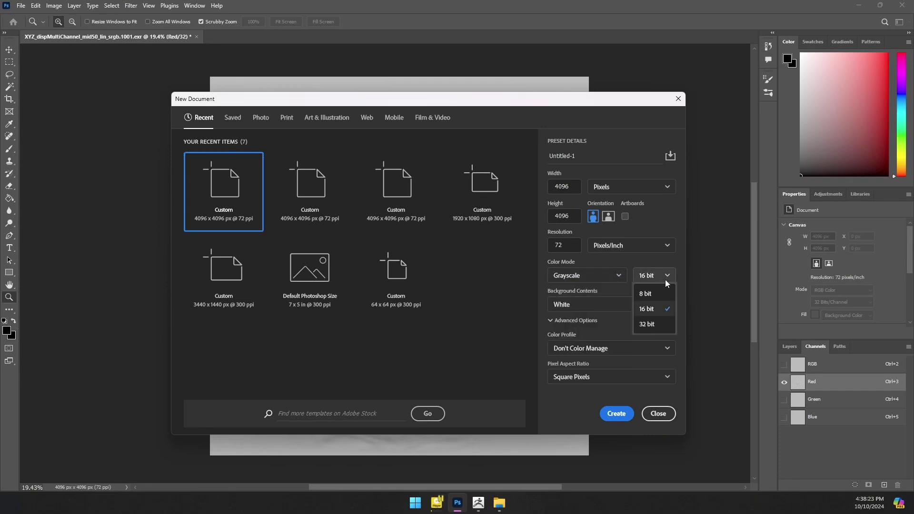
pyautogui.click(650, 309)
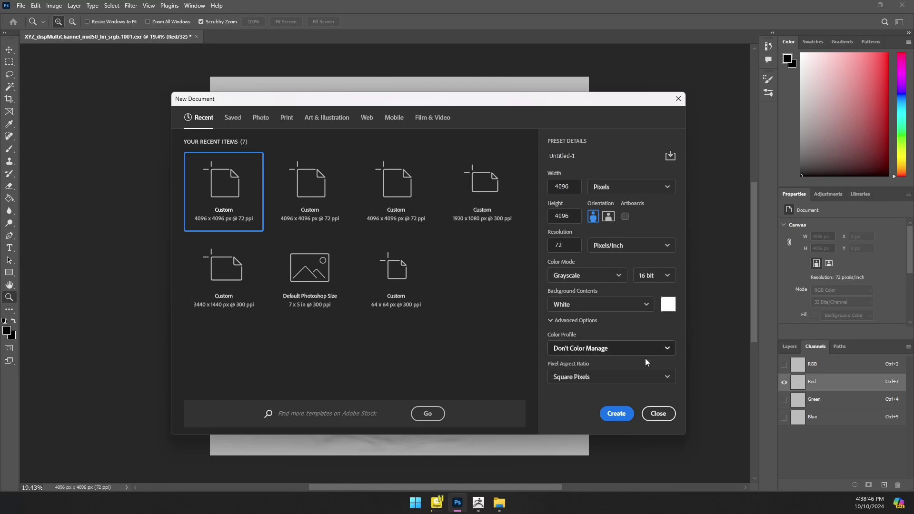
pyautogui.click(617, 417)
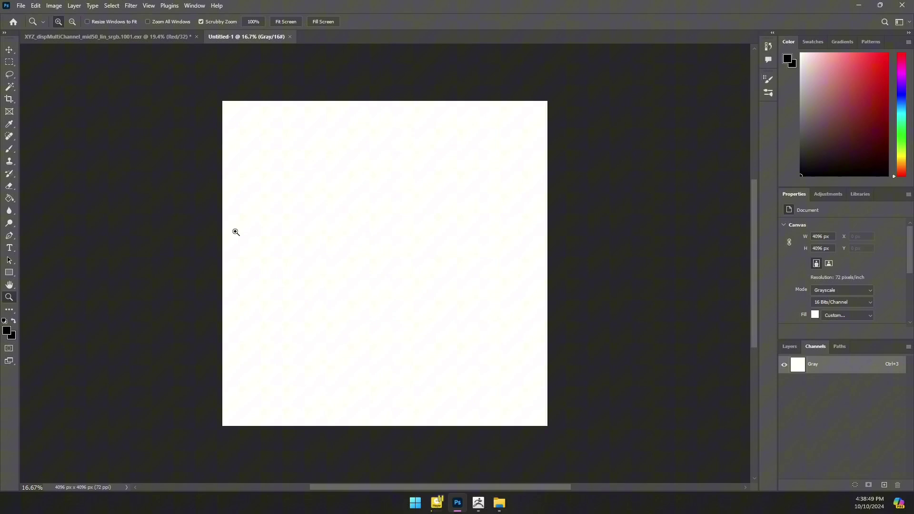
# Step: Copy the displacement map's Red channel and paste it into the new grayscale document
pyautogui.click(116, 38)
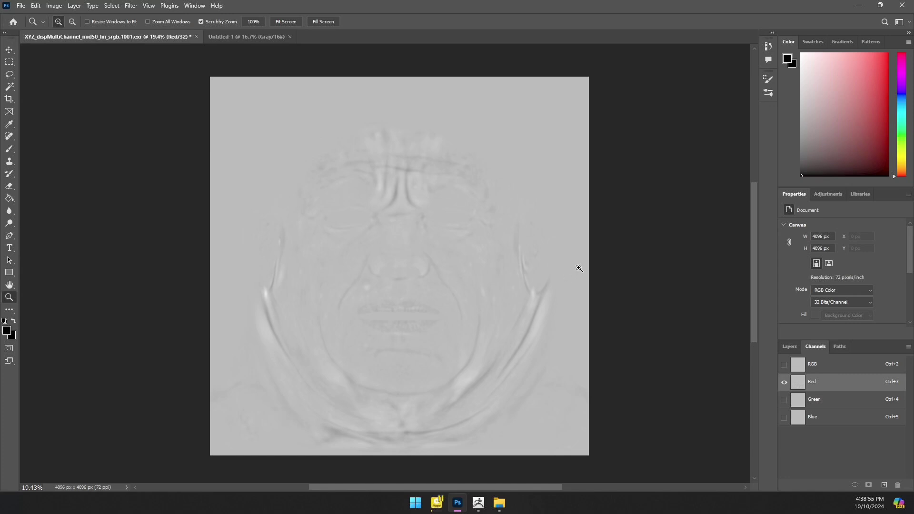
pyautogui.click(614, 250)
pyautogui.hotkey('ctrl', 'Tab')
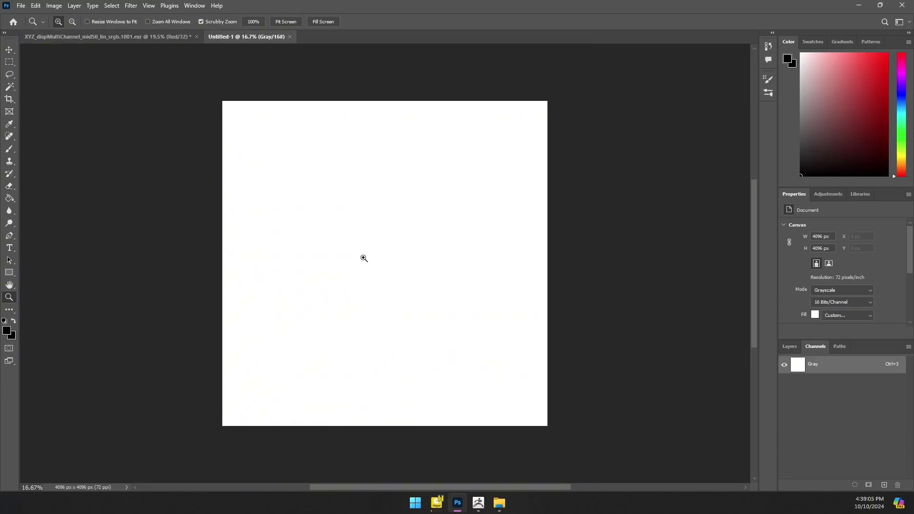
pyautogui.hotkey('ctrl', 'v')
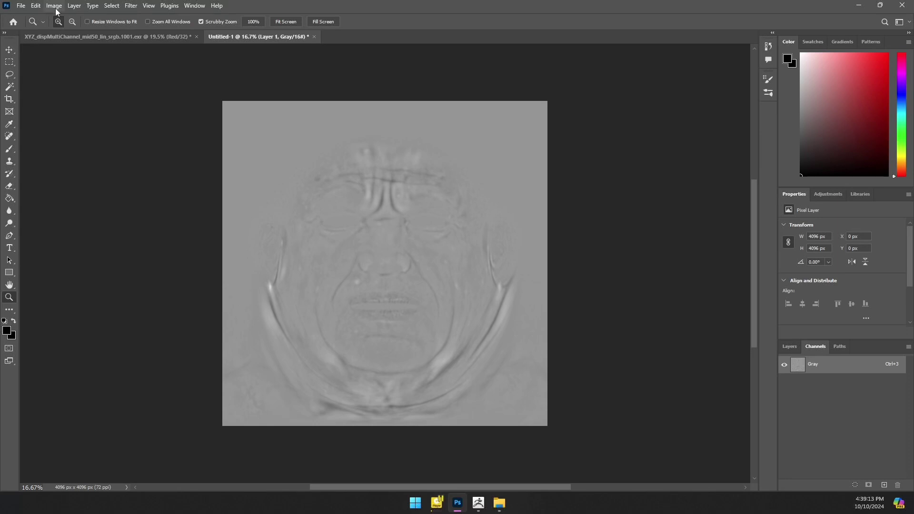
# Step: Flatten the grayscale document and save it as the uncompressed TIFF "Disp R Channel 16Bit" in the Zbrush texture folder
pyautogui.click(74, 5)
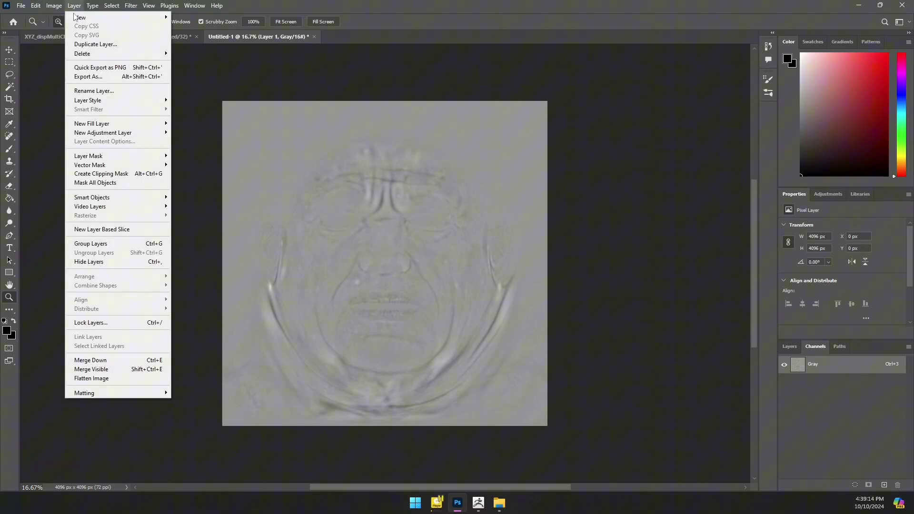
pyautogui.click(95, 379)
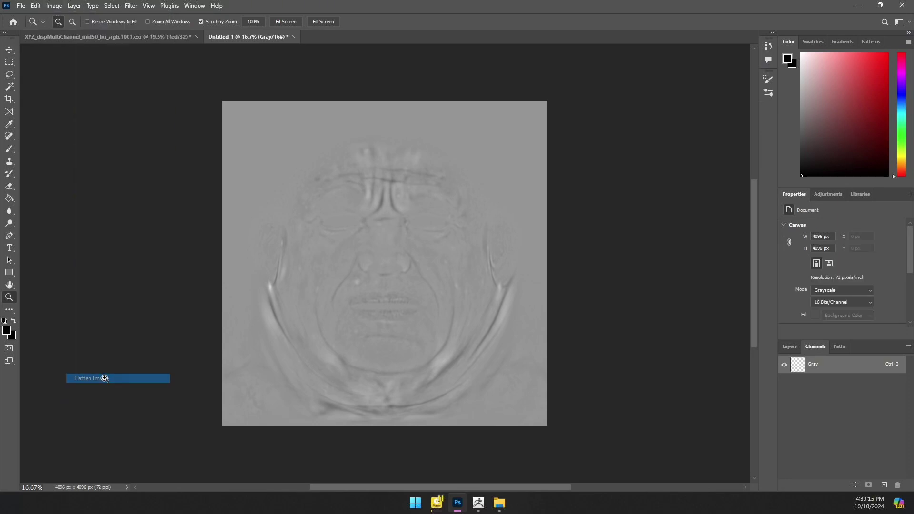
pyautogui.click(22, 7)
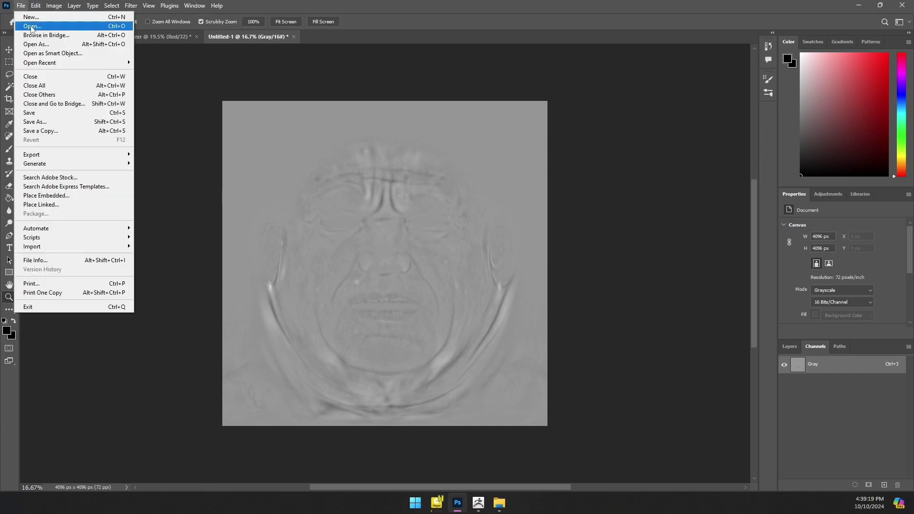
pyautogui.click(49, 125)
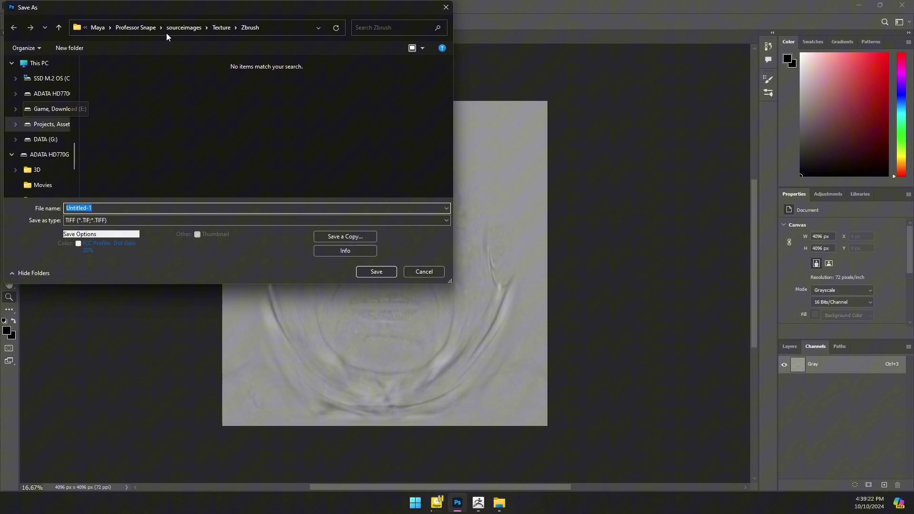
pyautogui.moveTo(165, 5); pyautogui.dragTo(192, 46)
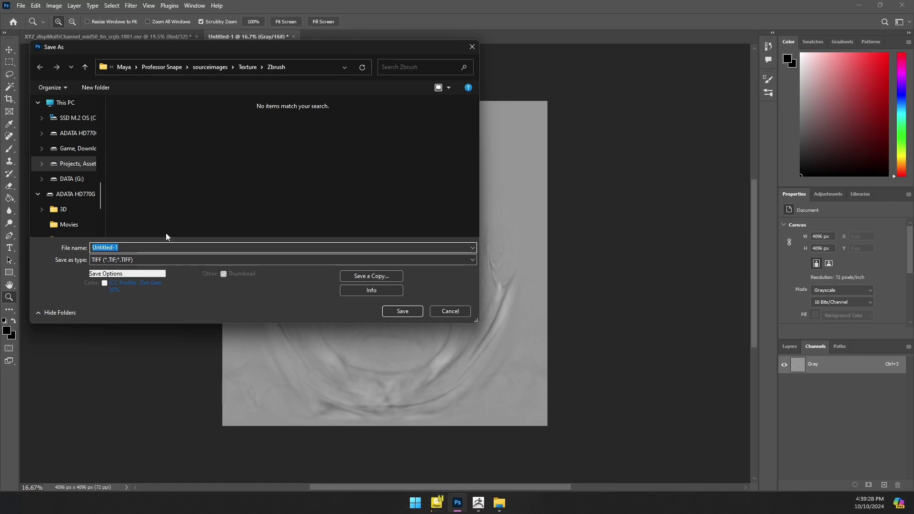
pyautogui.write('D')
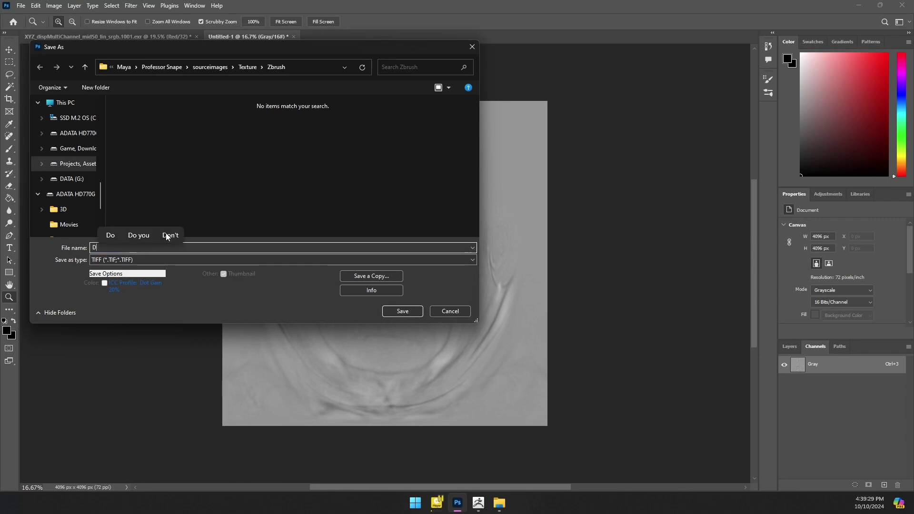
pyautogui.write('isp R')
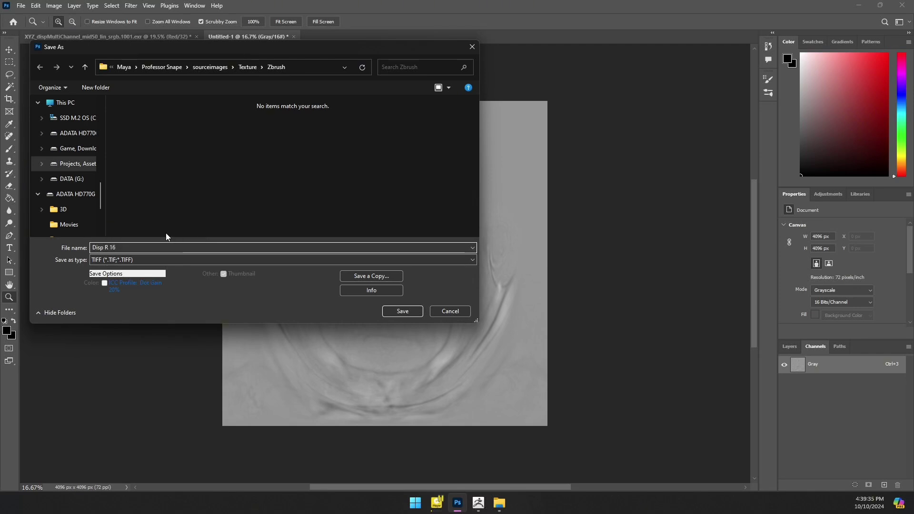
pyautogui.write(' Channel 16Bit')
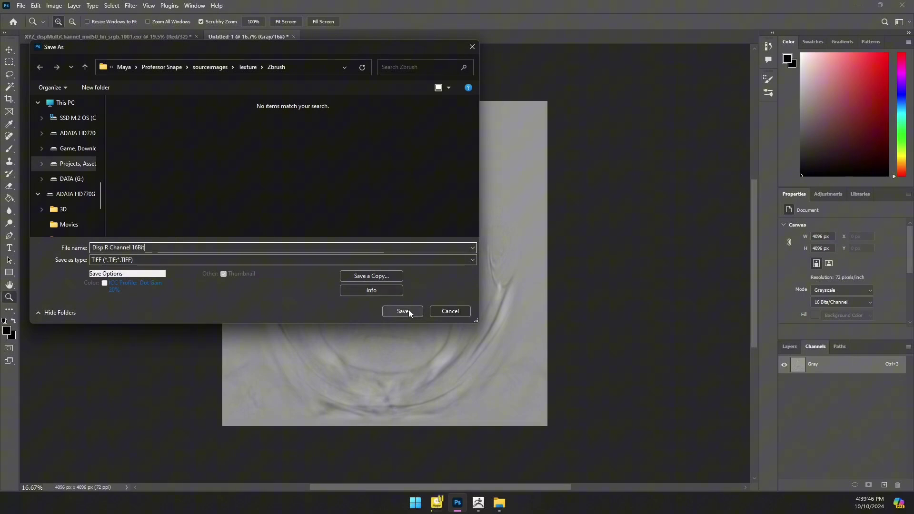
pyautogui.click(390, 312)
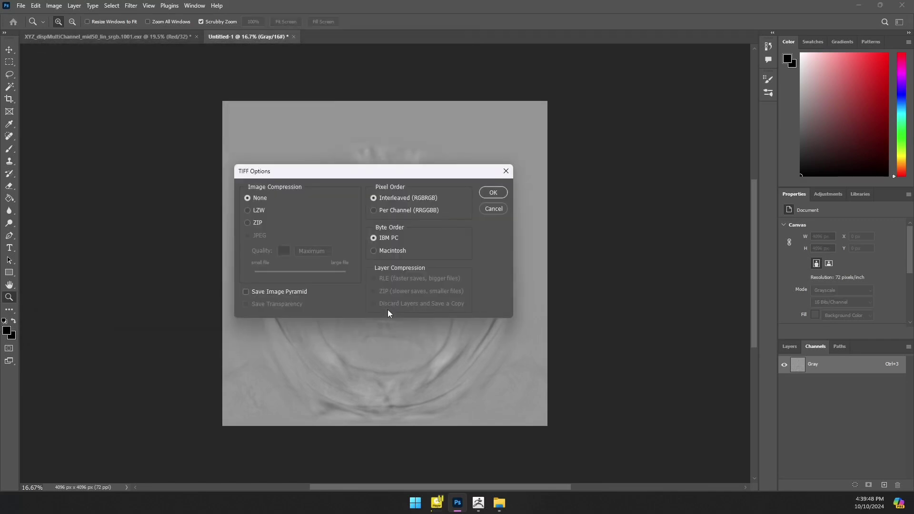
pyautogui.click(493, 193)
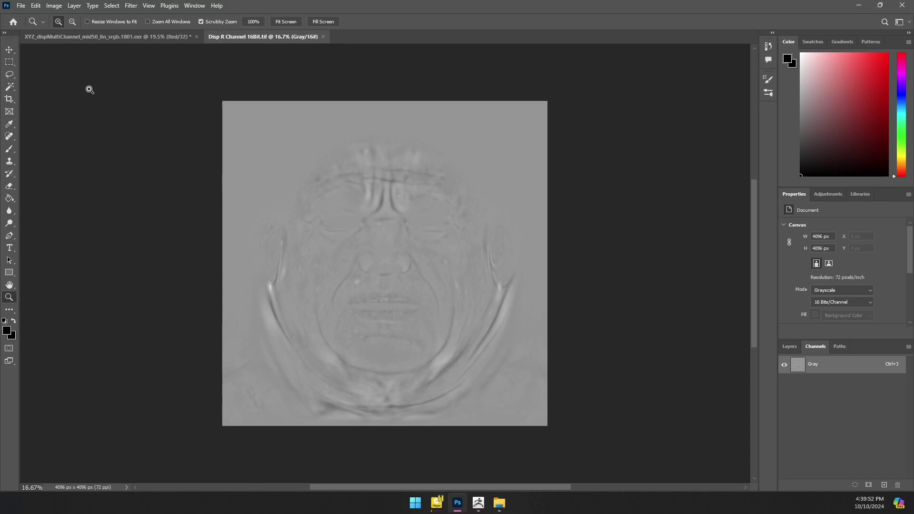
# Step: Convert the flattened Red channel image to 8 bits per channel
pyautogui.click(21, 6)
pyautogui.moveTo(54, 5)
pyautogui.moveTo(71, 17)
pyautogui.click(170, 94)
# Step: Save the 8-bit version as a separate uncompressed TIFF named "Disp R Channel 8Bit"
pyautogui.click(21, 6)
pyautogui.click(33, 117)
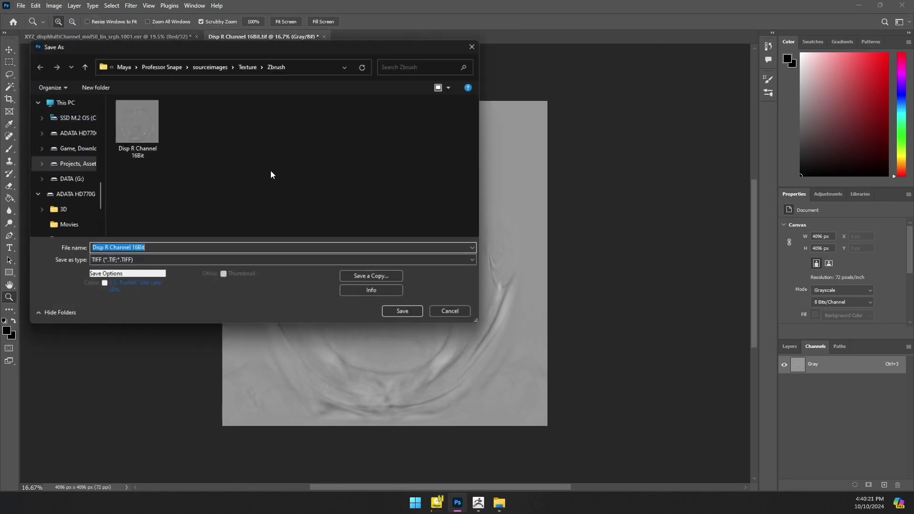
pyautogui.click(138, 248)
pyautogui.press('BackSpace')
pyautogui.press('BackSpace')
pyautogui.write('8')
pyautogui.click(405, 311)
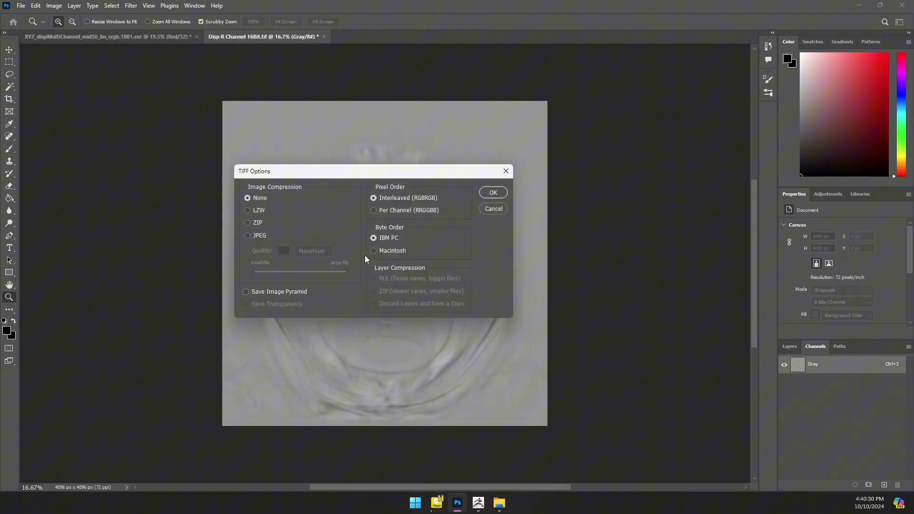
pyautogui.press('Return')
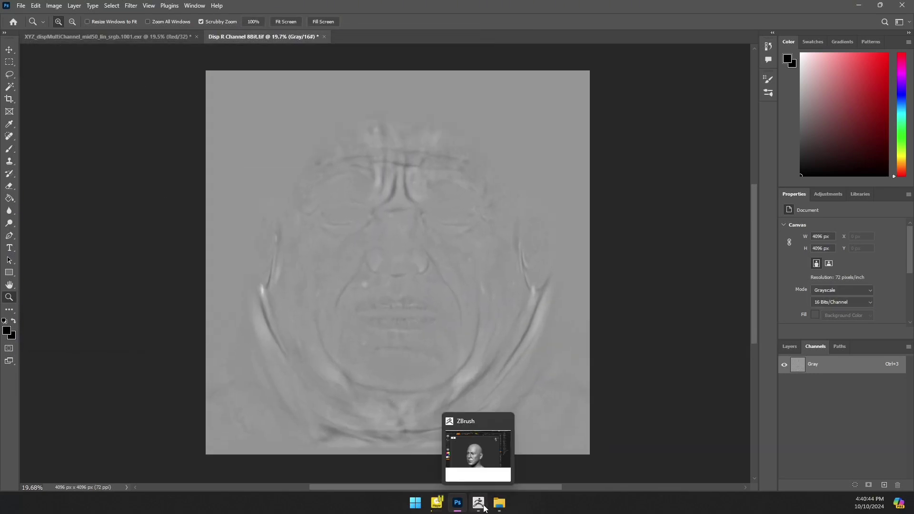
# Step: Switch to ZBrush, maximize its window and set the head's UV map size to 8192
pyautogui.click(478, 503)
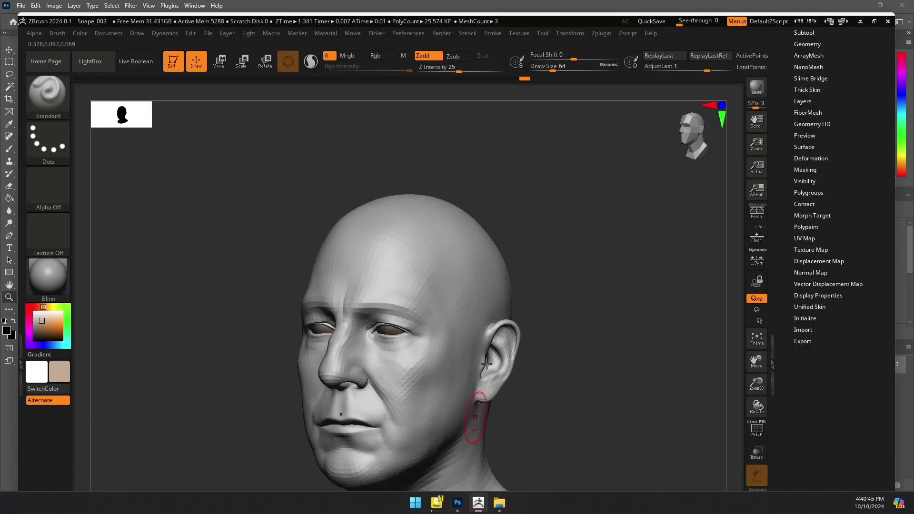
pyautogui.click(876, 22)
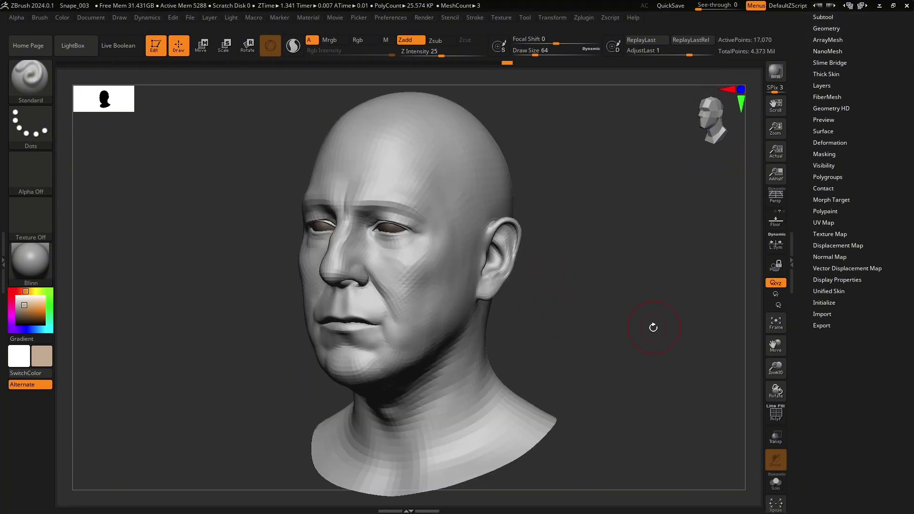
pyautogui.moveTo(802, 215); pyautogui.dragTo(802, 296)
pyautogui.click(833, 318)
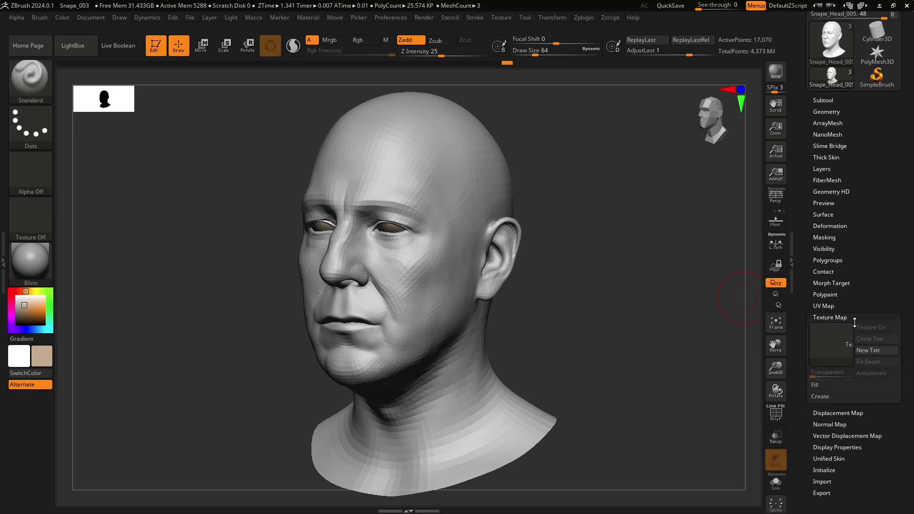
pyautogui.click(825, 306)
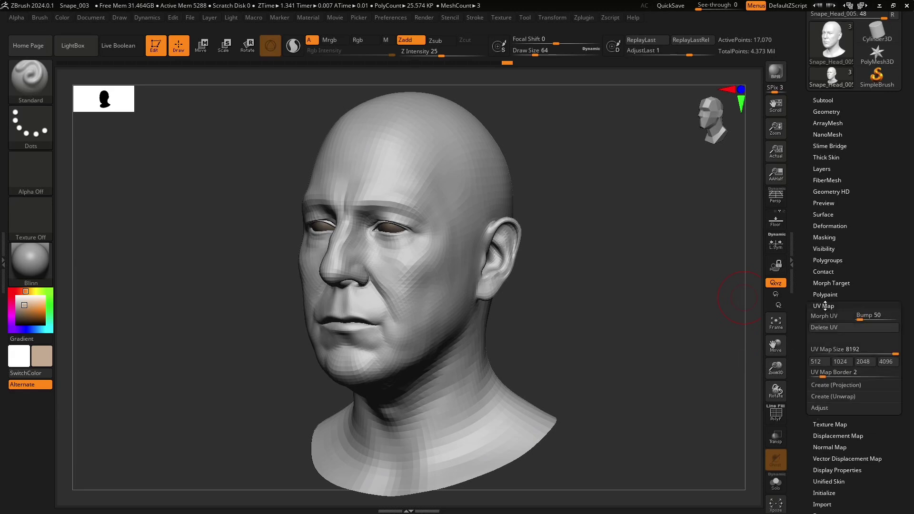
pyautogui.click(845, 363)
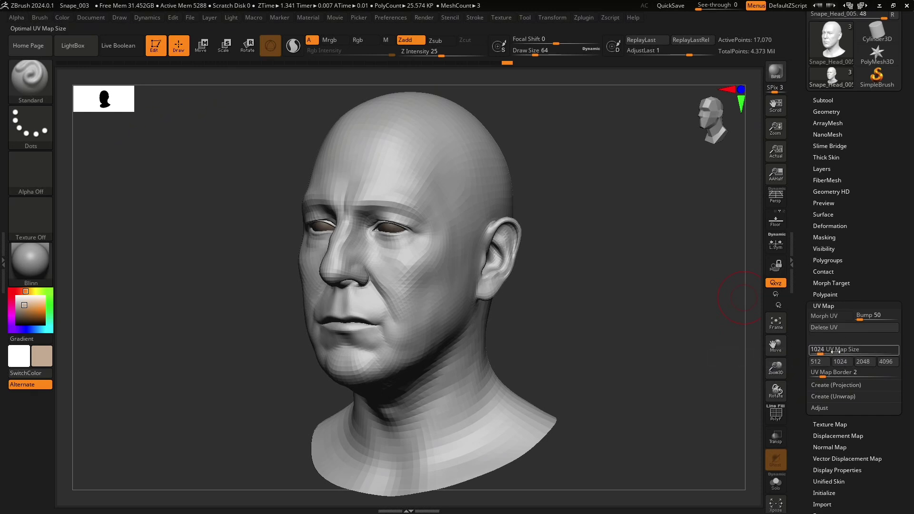
pyautogui.click(863, 362)
pyautogui.click(885, 361)
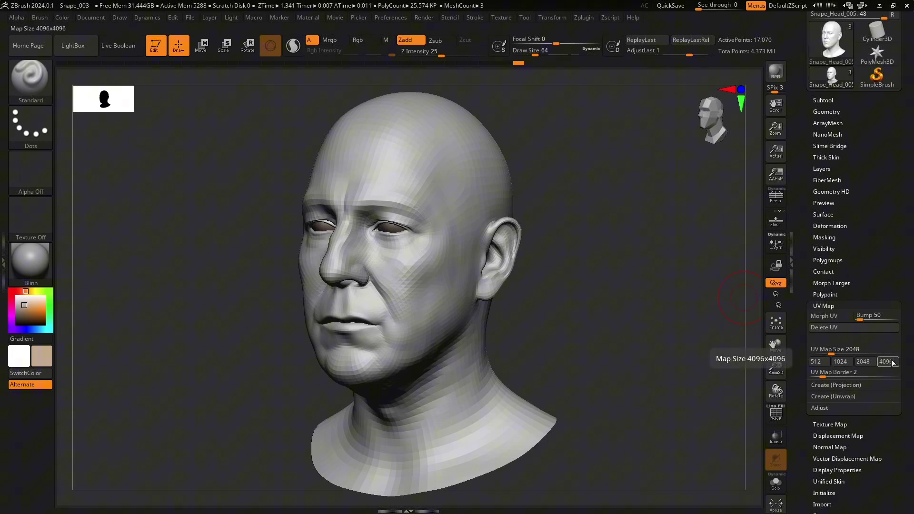
pyautogui.moveTo(855, 354); pyautogui.dragTo(897, 351)
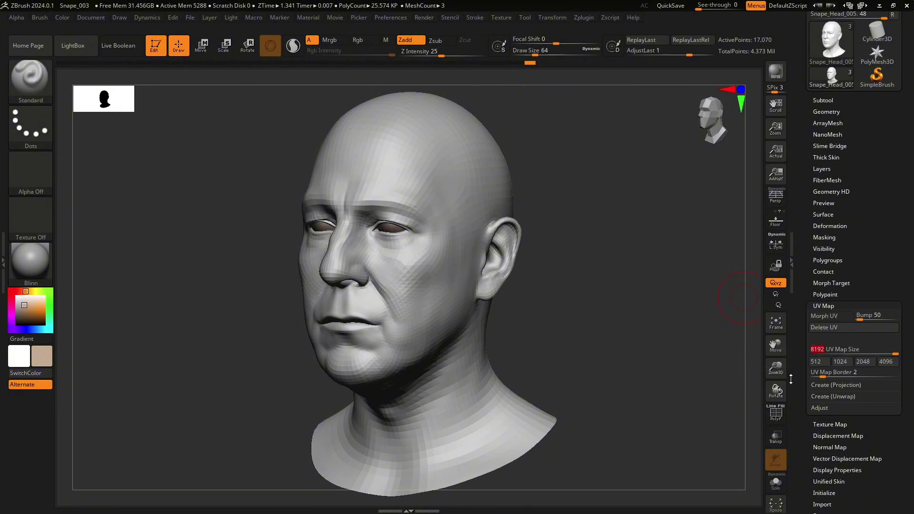
# Step: Create a new texture map for the head and open the displacement map settings
pyautogui.click(829, 424)
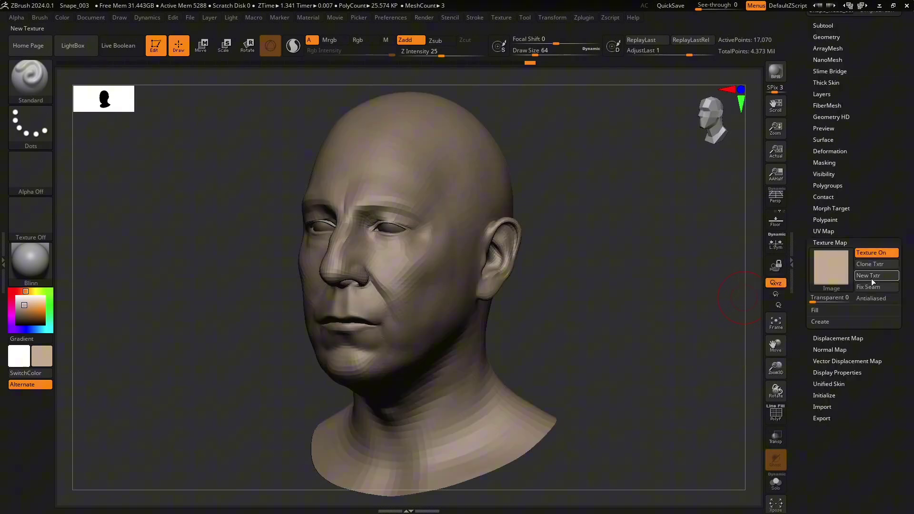
pyautogui.click(871, 279)
pyautogui.moveTo(833, 262)
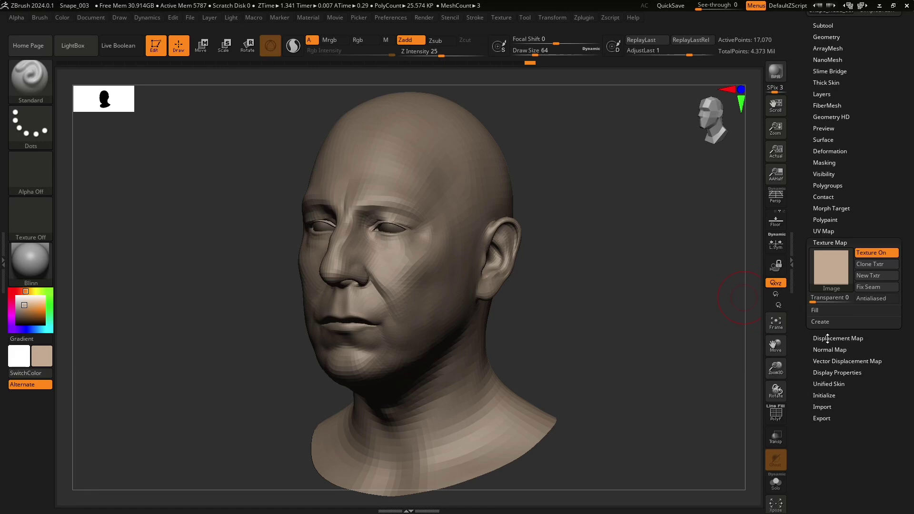
pyautogui.click(827, 338)
pyautogui.click(816, 287)
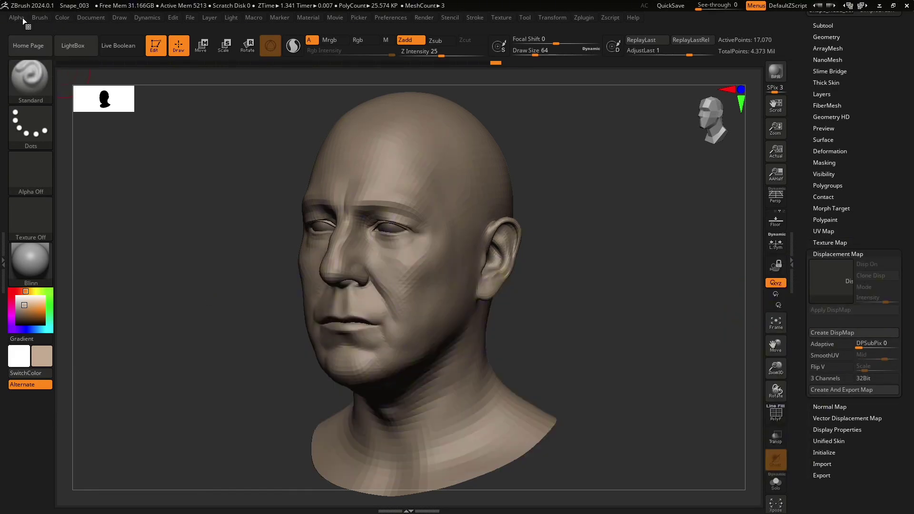
# Step: Import the images "Disp R Channel 8Bit" and "Disp R Channel 16Bit" as alphas
pyautogui.click(496, 17)
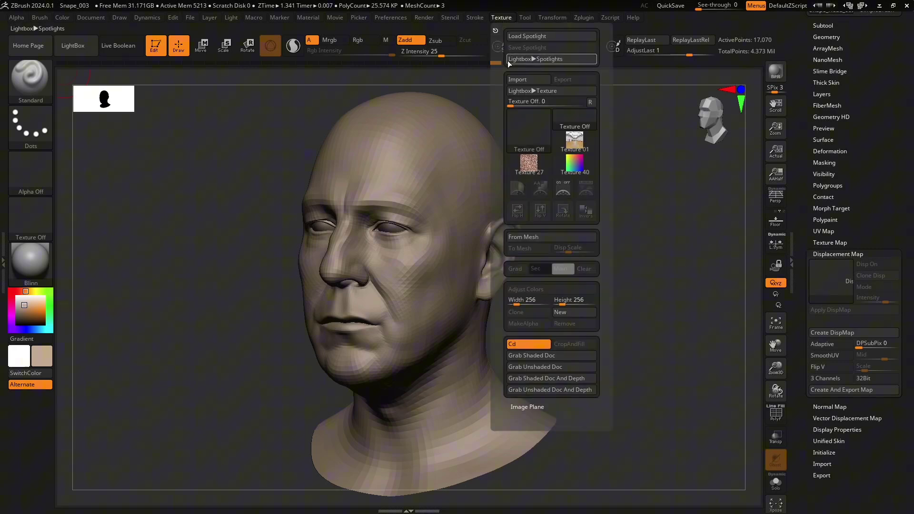
pyautogui.click(18, 19)
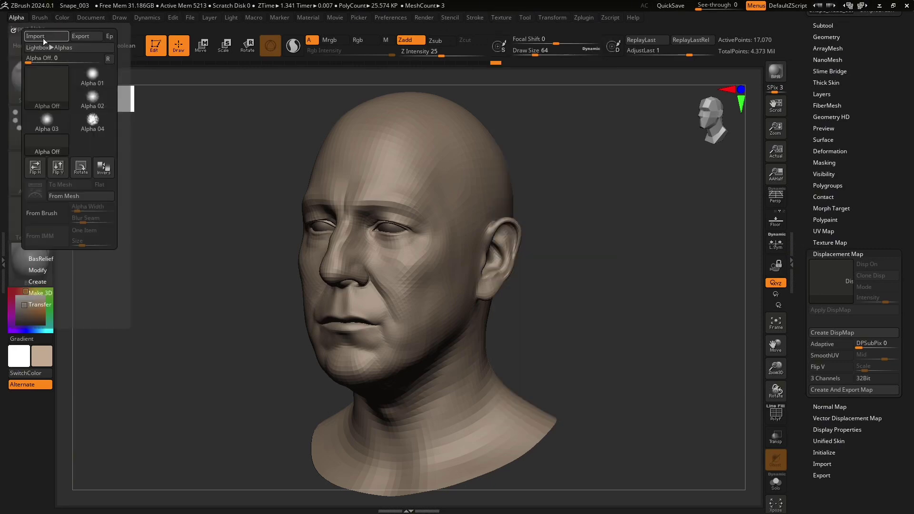
pyautogui.click(43, 39)
pyautogui.click(116, 88)
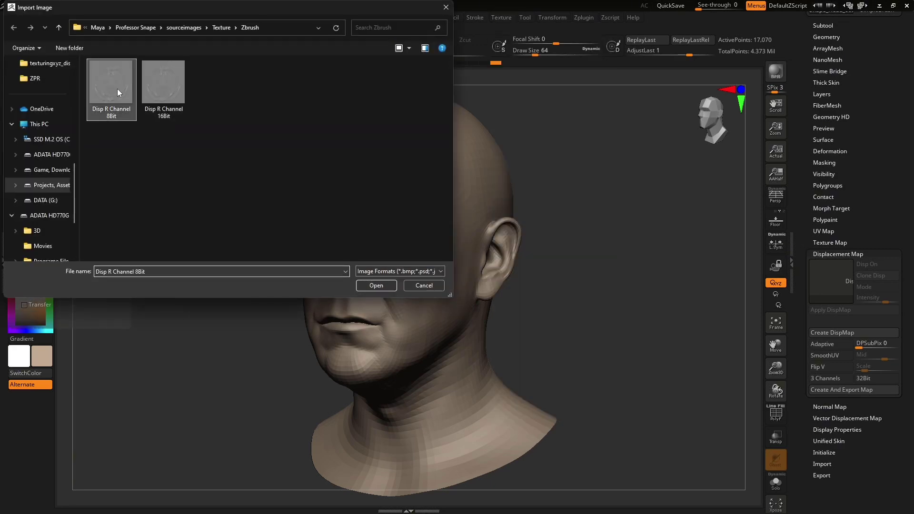
pyautogui.keyDown('ctrl'); pyautogui.click(167, 90); pyautogui.keyUp('ctrl')
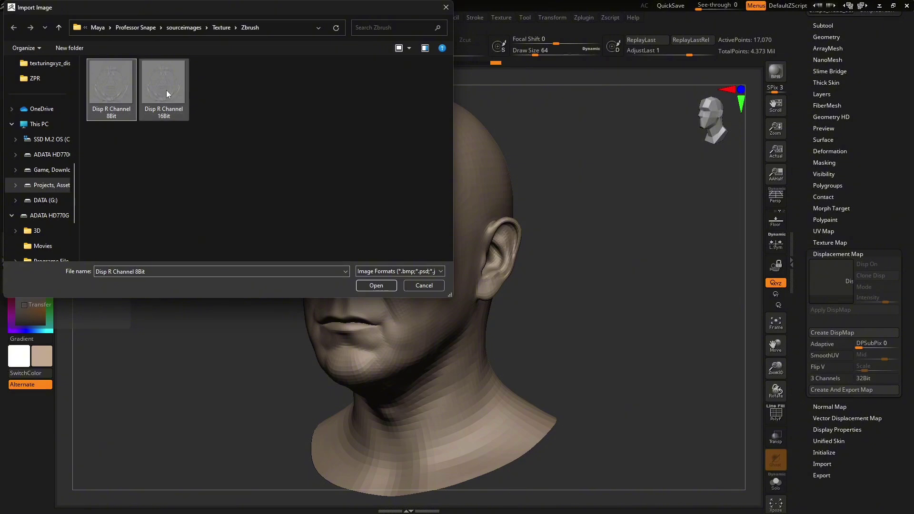
pyautogui.click(369, 287)
# Step: Flip both imported displacement alphas vertically and make the 8-bit alpha the current one
pyautogui.click(18, 18)
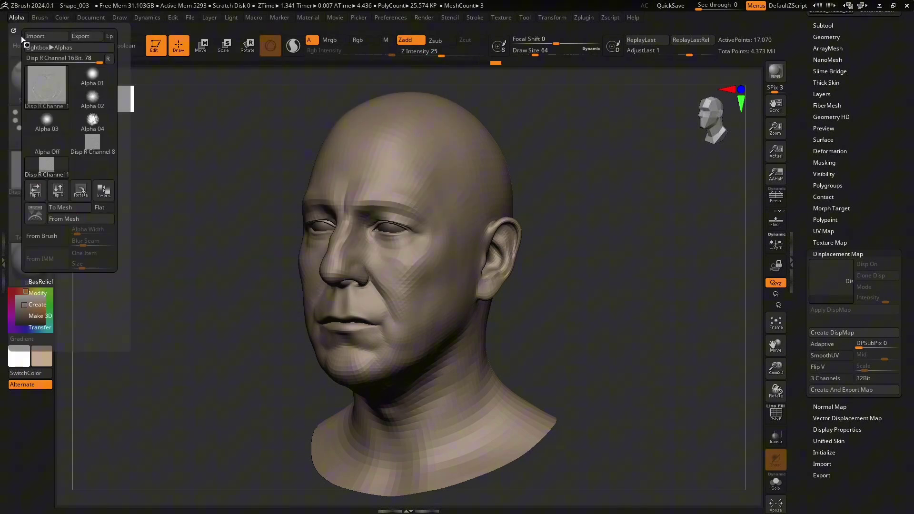
pyautogui.click(66, 192)
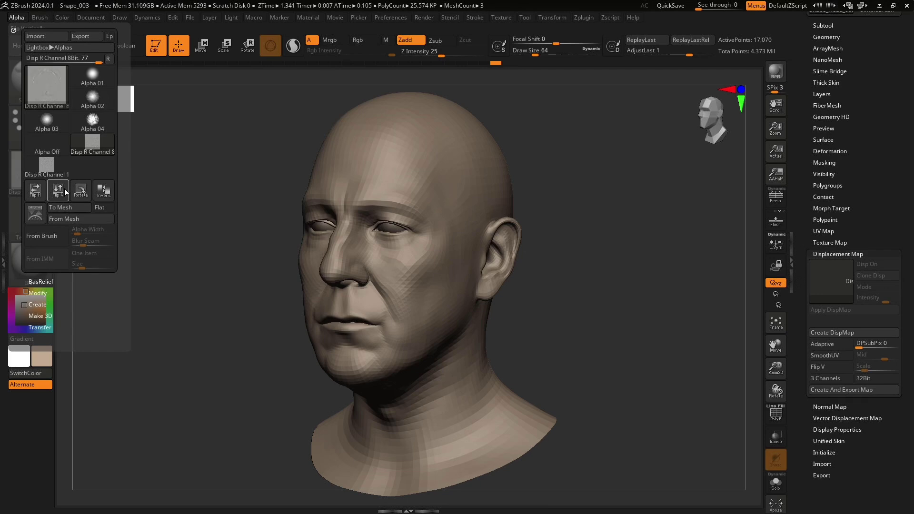
pyautogui.moveTo(61, 168)
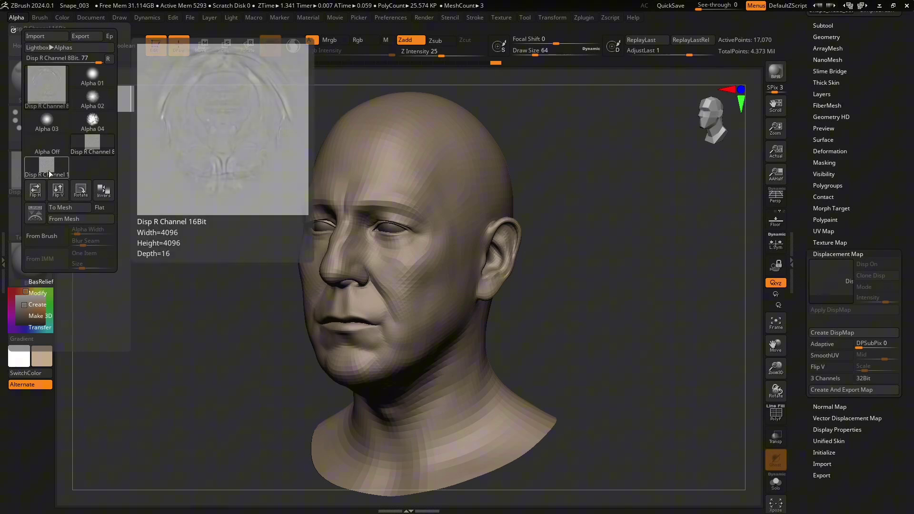
pyautogui.click(82, 152)
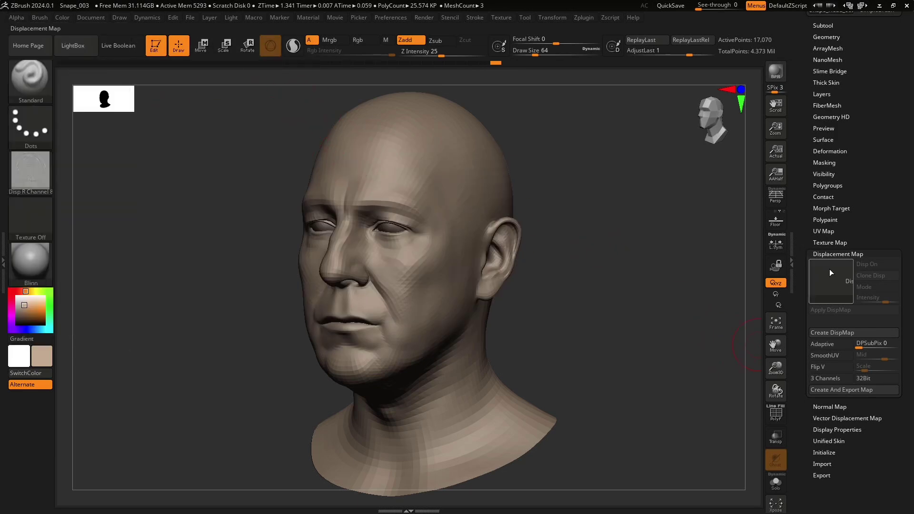
# Step: Assign the "Disp R Channel 8Bit" alpha as the head's displacement map and examine the relief around the nose
pyautogui.click(836, 281)
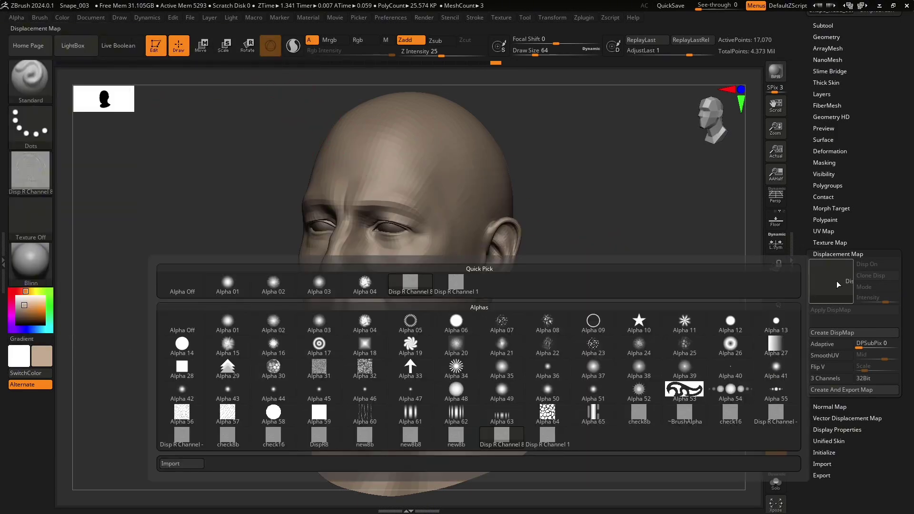
pyautogui.click(417, 282)
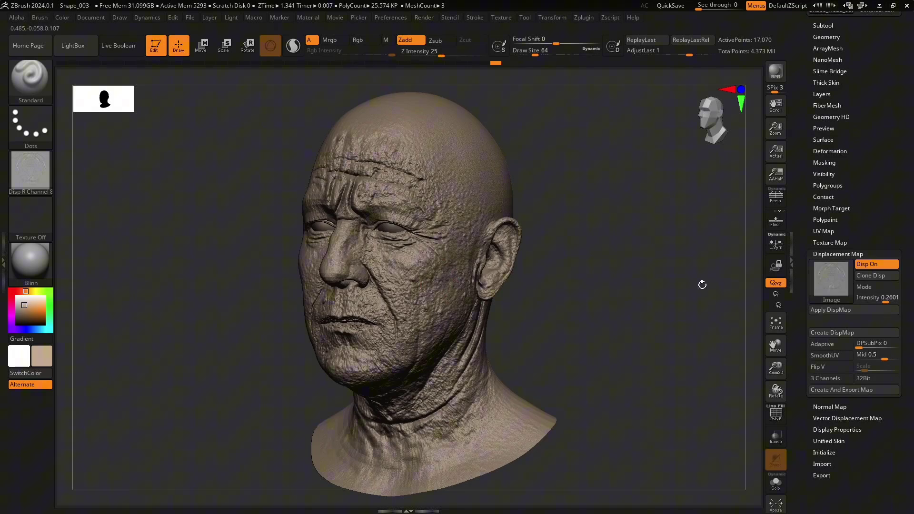
pyautogui.keyDown('ctrl'); pyautogui.moveTo(640, 289); pyautogui.dragTo(428, 291, button='right'); pyautogui.keyUp('ctrl')
pyautogui.moveTo(348, 272)
pyautogui.keyDown('alt'); pyautogui.mouseDown(button='right')
pyautogui.moveTo(481, 294)
pyautogui.moveTo(176, 276)
pyautogui.mouseUp(button='right'); pyautogui.keyUp('alt')
pyautogui.keyDown('alt'); pyautogui.moveTo(488, 294); pyautogui.dragTo(424, 295, button='right'); pyautogui.keyUp('alt')
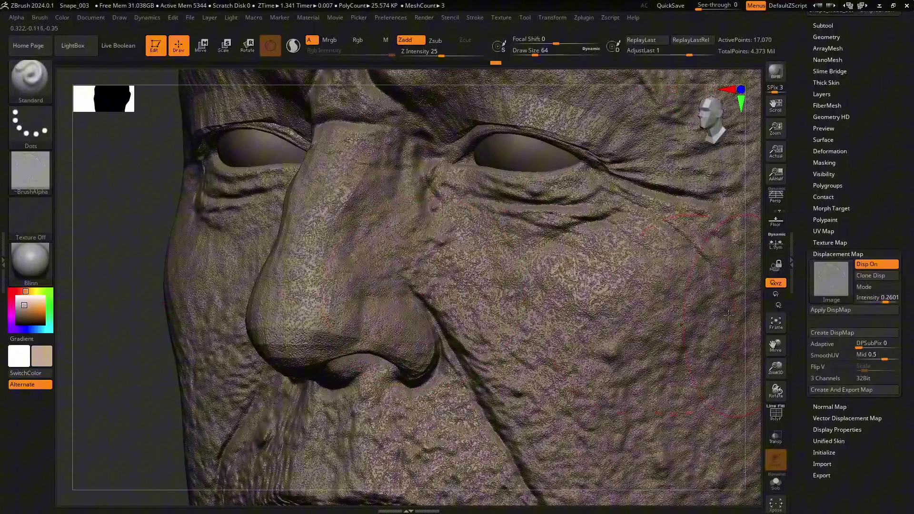
# Step: Try a displacement intensity of 0.01426, raise it to 0.05478 and examine the 8-bit surface detail on the nose
pyautogui.click(887, 301)
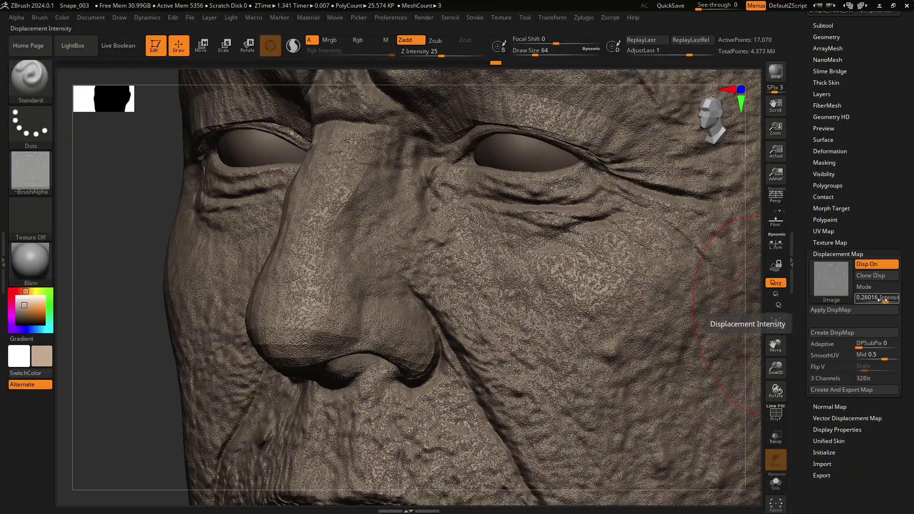
pyautogui.write('0.01426')
pyautogui.press('Return')
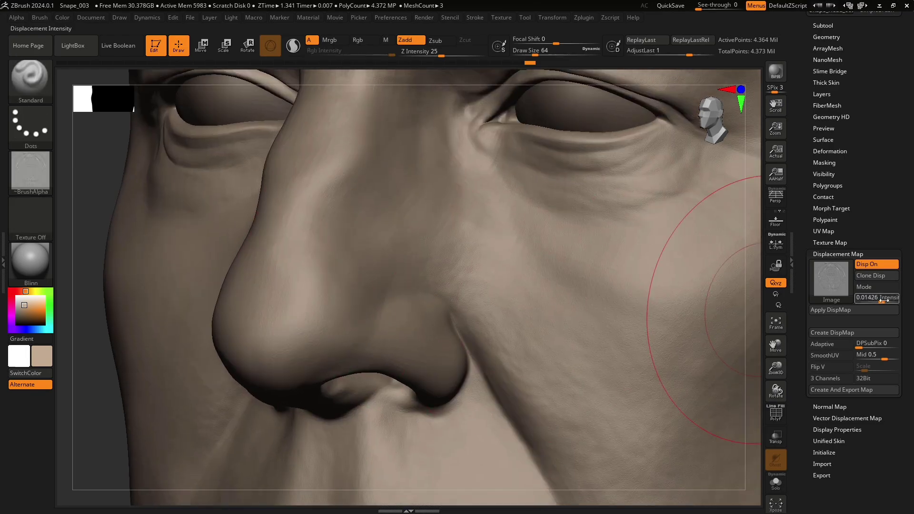
pyautogui.moveTo(882, 301); pyautogui.dragTo(884, 302)
pyautogui.moveTo(755, 291); pyautogui.dragTo(457, 367, button='right')
pyautogui.moveTo(352, 267)
pyautogui.keyDown('ctrl'); pyautogui.mouseDown(button='right')
pyautogui.moveTo(363, 316)
pyautogui.moveTo(393, 330)
pyautogui.moveTo(409, 252)
pyautogui.moveTo(406, 327)
pyautogui.moveTo(406, 319)
pyautogui.mouseUp(button='right'); pyautogui.keyUp('ctrl')
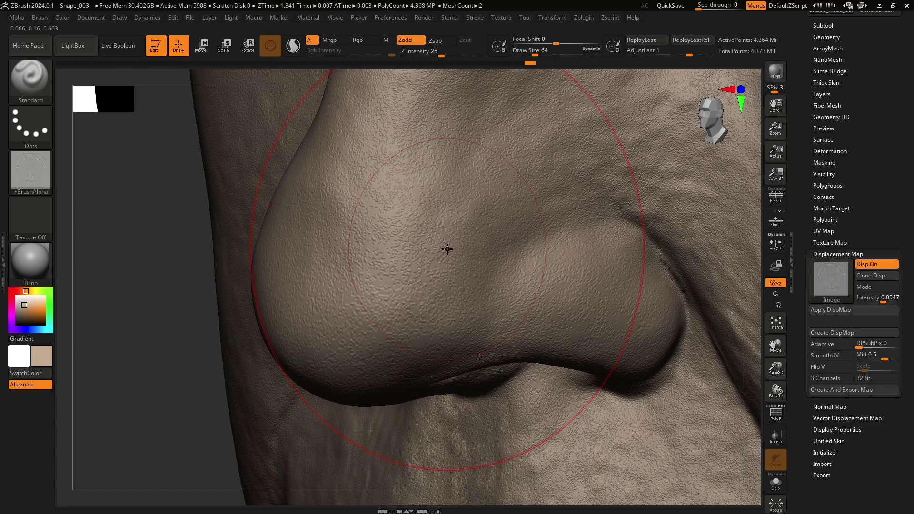
pyautogui.moveTo(447, 249); pyautogui.dragTo(464, 272, button='right')
pyautogui.press('space')
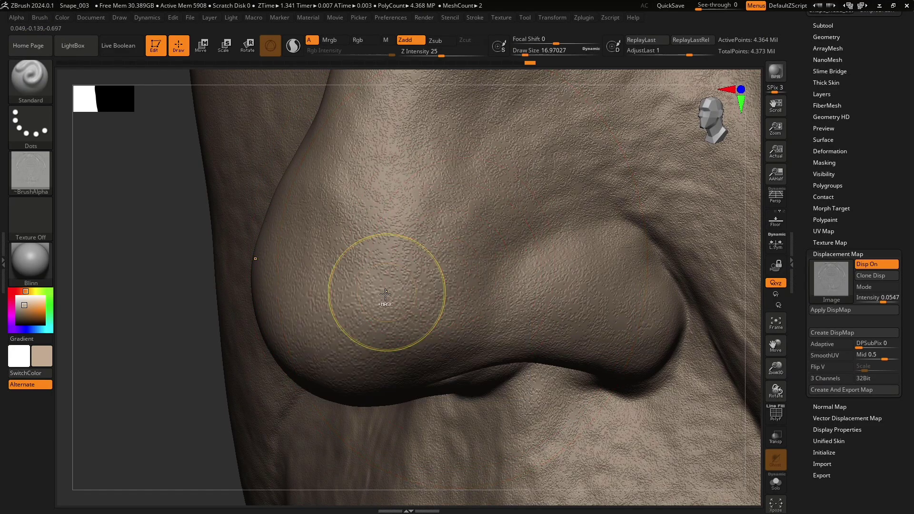
pyautogui.moveTo(385, 296)
pyautogui.keyDown('ctrl'); pyautogui.mouseDown(button='right')
pyautogui.moveTo(446, 300)
pyautogui.moveTo(369, 299)
pyautogui.mouseUp(button='right'); pyautogui.keyUp('ctrl')
pyautogui.moveTo(435, 288); pyautogui.dragTo(614, 295, button='right')
# Step: Replace the displacement map with the "Disp R Channel 16Bit" alpha and raise the displacement intensity to 0.07883
pyautogui.click(825, 284)
pyautogui.moveTo(464, 289)
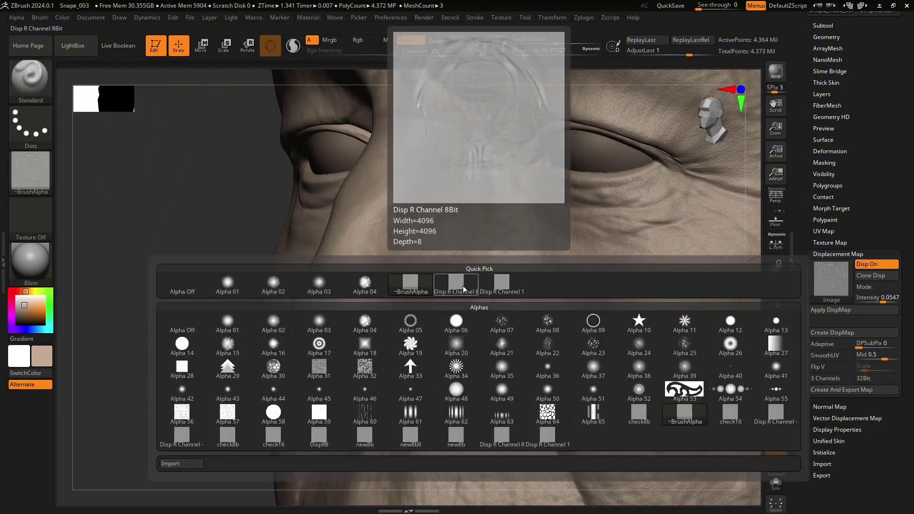
pyautogui.click(517, 288)
pyautogui.keyDown('ctrl'); pyautogui.moveTo(509, 285); pyautogui.dragTo(505, 263, button='right'); pyautogui.keyUp('ctrl')
pyautogui.click(880, 298)
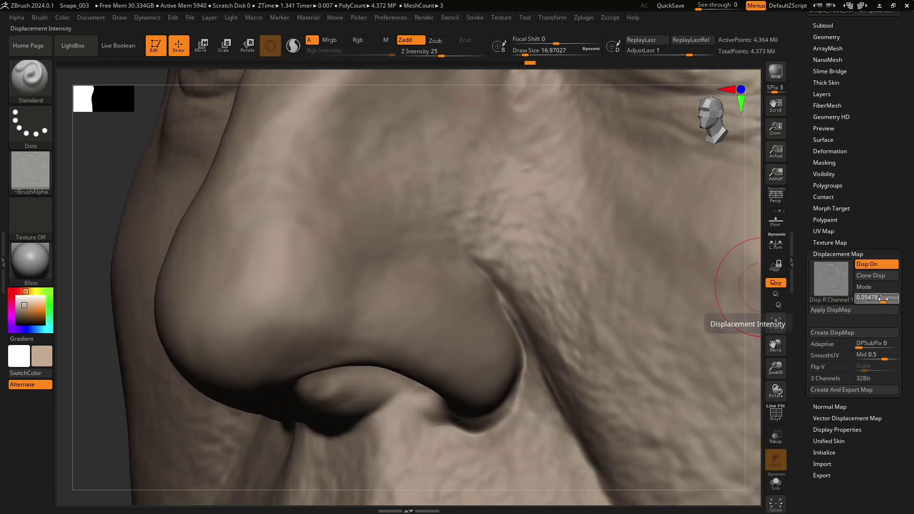
pyautogui.click(884, 299)
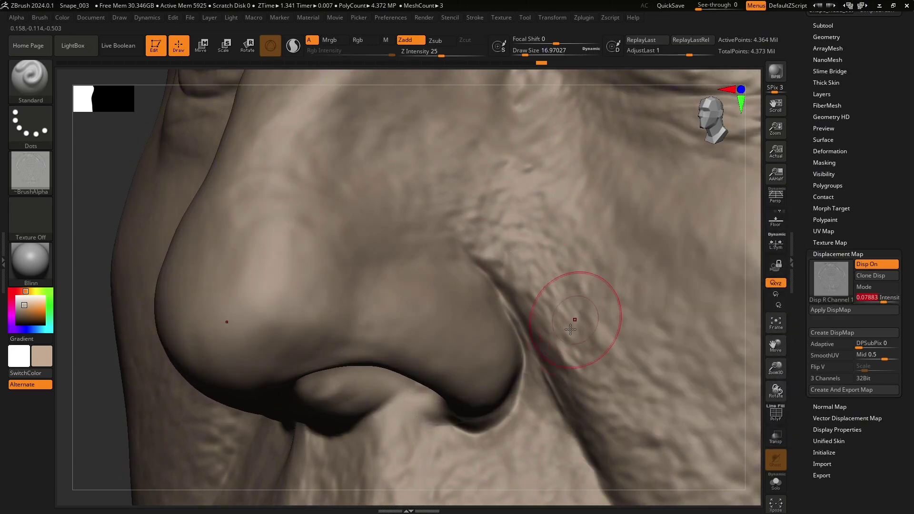
pyautogui.moveTo(424, 393)
pyautogui.mouseDown(button='right')
pyautogui.moveTo(433, 284)
pyautogui.moveTo(373, 316)
pyautogui.moveTo(414, 296)
pyautogui.moveTo(469, 317)
pyautogui.moveTo(745, 265)
pyautogui.mouseUp(button='right')
# Step: Lower the 16-bit map's displacement intensity to 0.023 and fine-tune it to 0.025
pyautogui.click(876, 298)
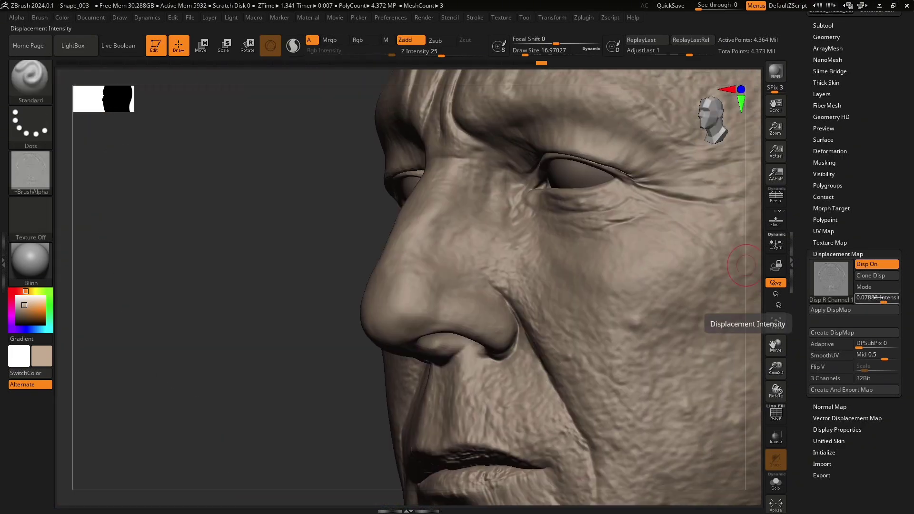
pyautogui.write('0.023')
pyautogui.press('Return')
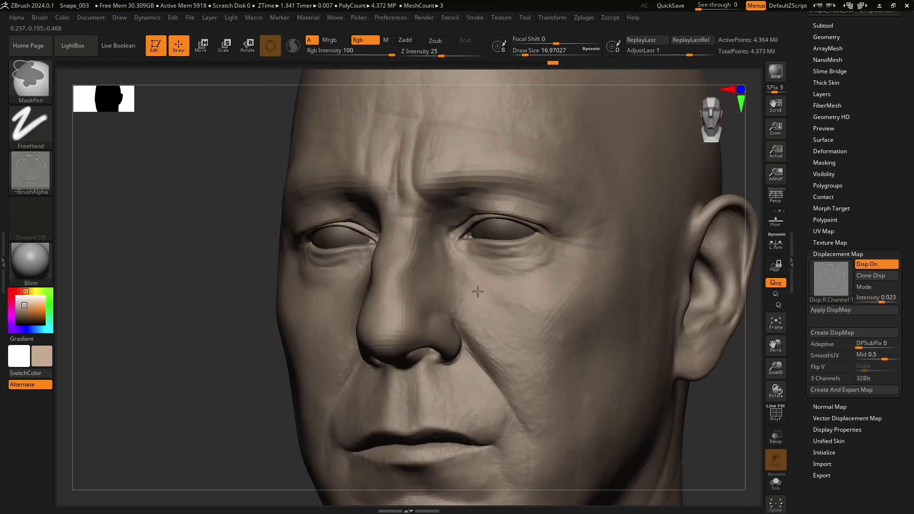
pyautogui.moveTo(477, 290)
pyautogui.mouseDown(button='right')
pyautogui.moveTo(557, 352)
pyautogui.moveTo(536, 380)
pyautogui.moveTo(357, 244)
pyautogui.moveTo(470, 291)
pyautogui.moveTo(461, 300)
pyautogui.moveTo(581, 300)
pyautogui.mouseUp(button='right')
pyautogui.click(877, 298)
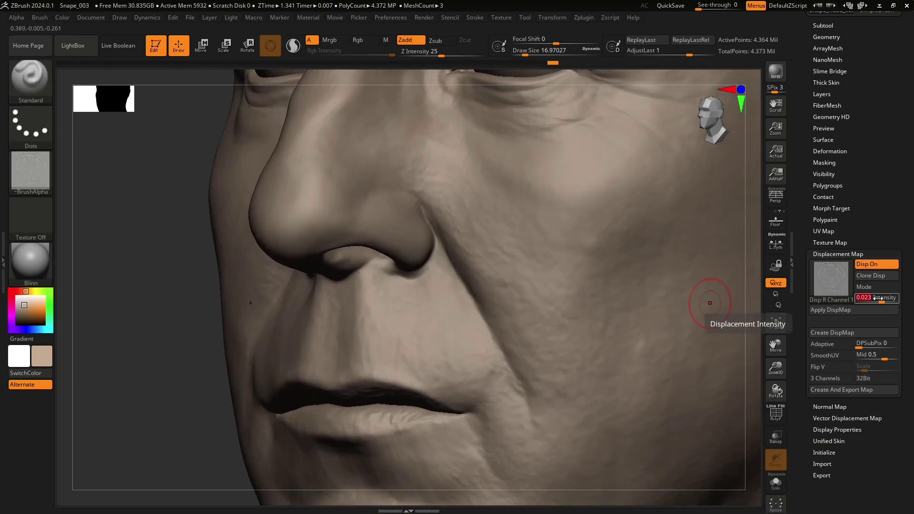
pyautogui.press('Return')
pyautogui.keyDown('alt'); pyautogui.moveTo(599, 276); pyautogui.dragTo(563, 295, button='right'); pyautogui.keyUp('alt')
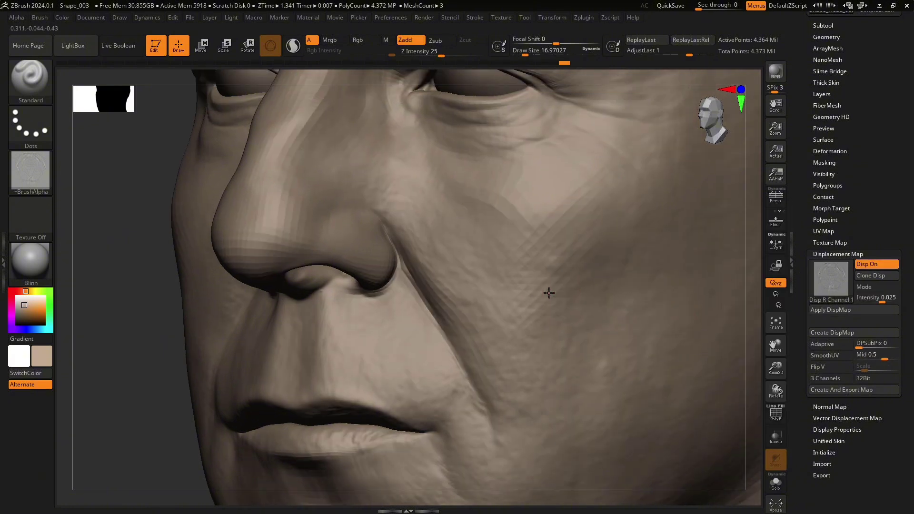
pyautogui.moveTo(564, 375)
pyautogui.keyDown('alt'); pyautogui.mouseDown(button='right')
pyautogui.moveTo(547, 372)
pyautogui.moveTo(667, 333)
pyautogui.mouseUp(button='right'); pyautogui.keyUp('alt')
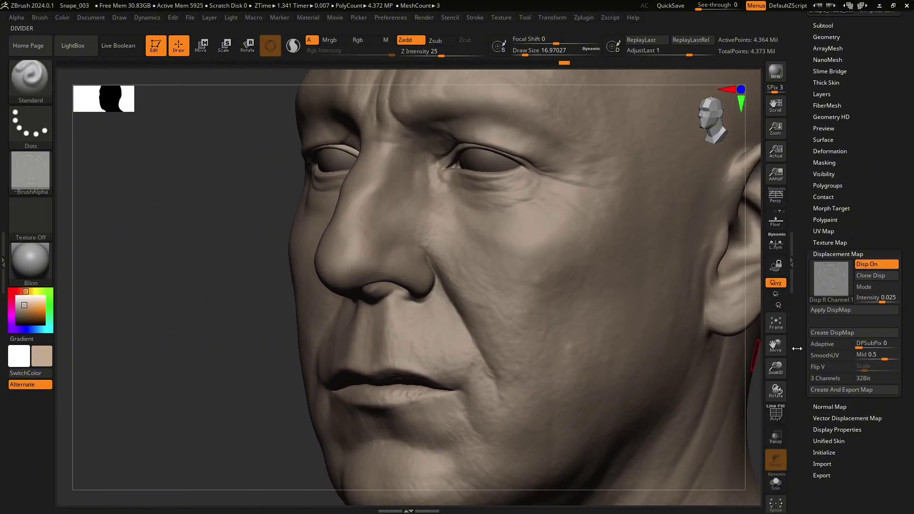
# Step: Try applying the 16-bit displacement map to the head mesh and undo it
pyautogui.click(824, 310)
pyautogui.moveTo(515, 344)
pyautogui.mouseDown(button='right')
pyautogui.moveTo(581, 348)
pyautogui.moveTo(488, 355)
pyautogui.mouseUp(button='right')
pyautogui.hotkey('ctrl', 'z')
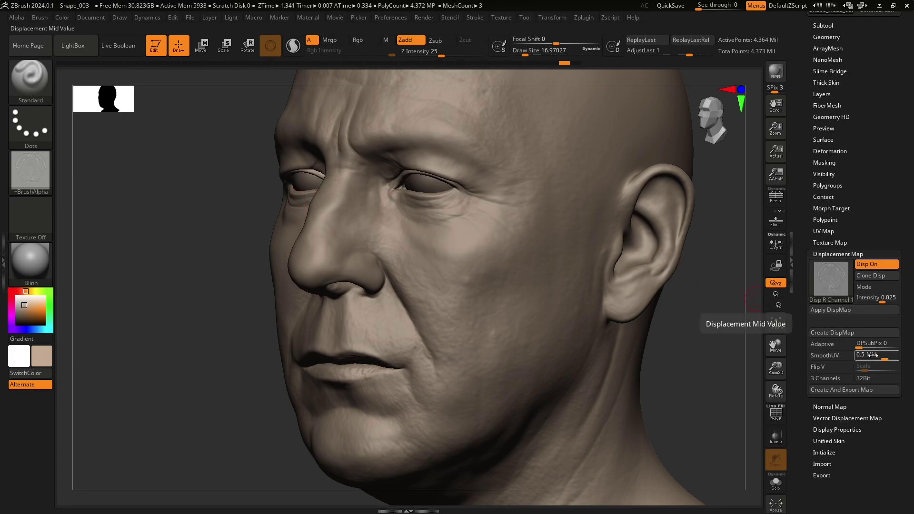
# Step: Test applying the displacement map with different mid values, undo the results and restore the mid value to 0.5
pyautogui.click(859, 309)
pyautogui.press('ctrl')
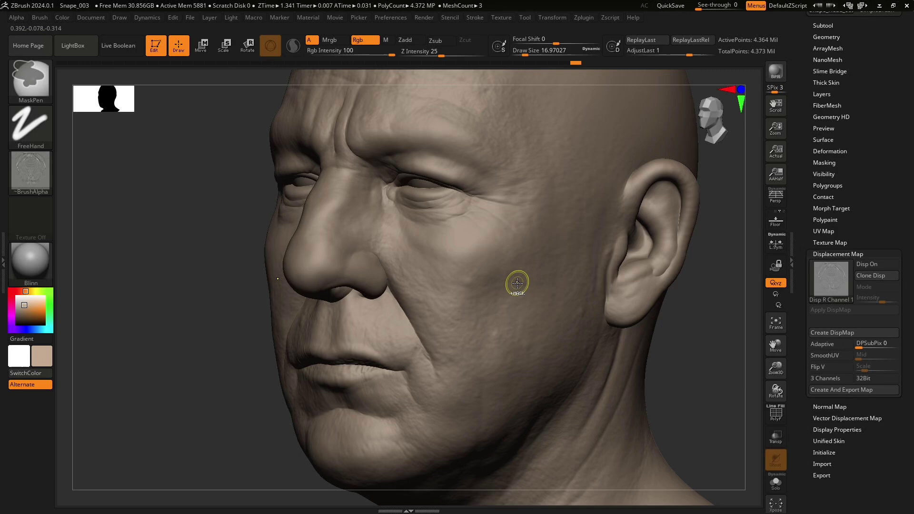
pyautogui.hotkey('ctrl', 'z')
pyautogui.hotkey('ctrl', 'shift', 'z')
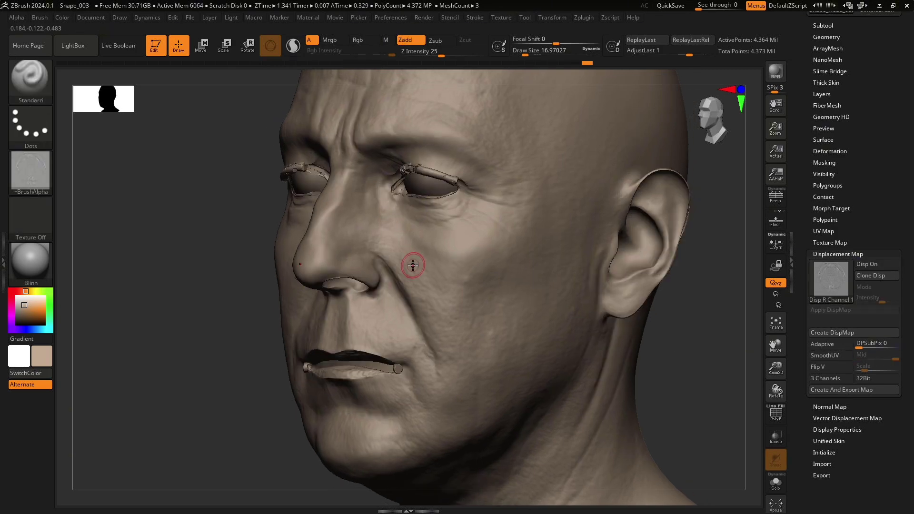
pyautogui.hotkey('ctrl', 'z')
pyautogui.click(883, 352)
pyautogui.write('0.5')
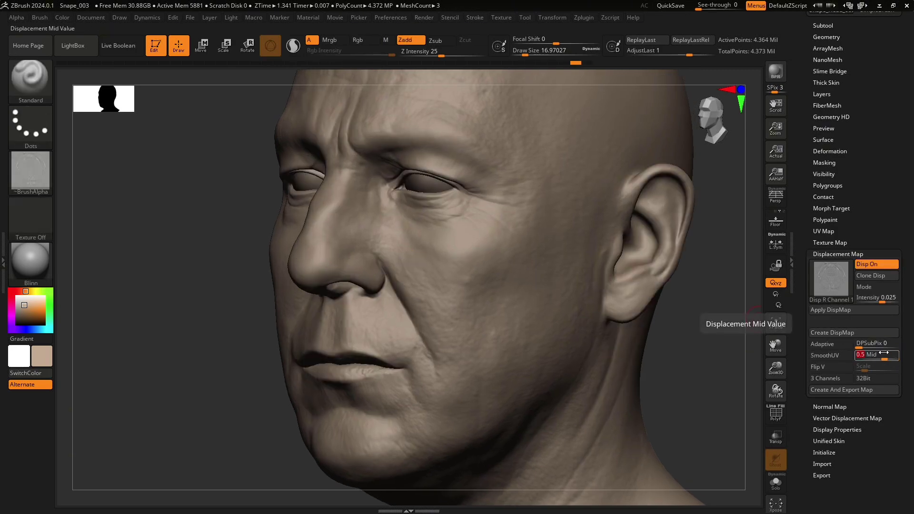
pyautogui.press('Return')
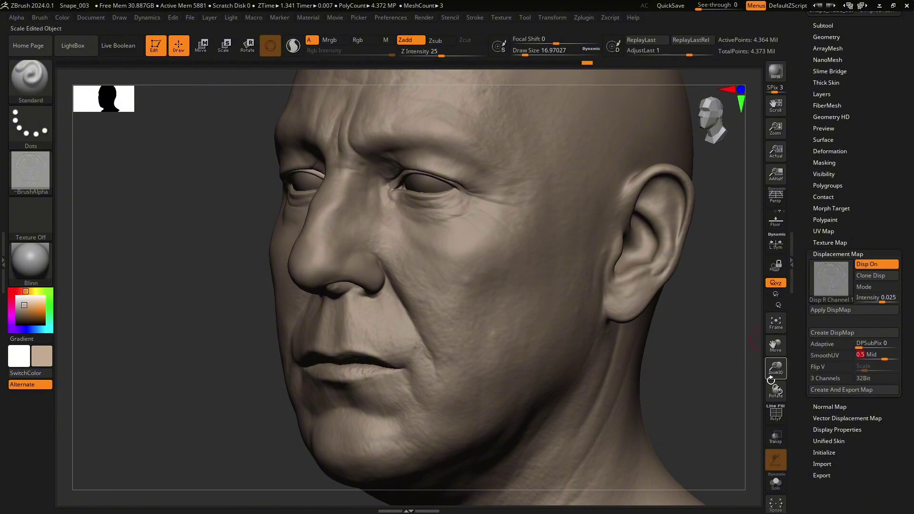
pyautogui.moveTo(705, 361); pyautogui.dragTo(459, 277)
pyautogui.moveTo(459, 277)
pyautogui.mouseDown(button='right')
pyautogui.moveTo(465, 288)
pyautogui.moveTo(490, 279)
pyautogui.moveTo(471, 312)
pyautogui.moveTo(482, 313)
pyautogui.mouseUp(button='right')
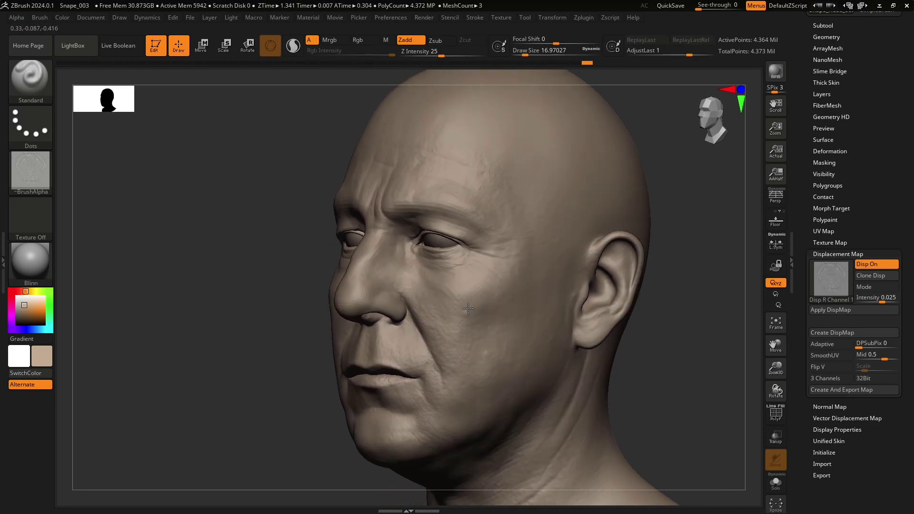
# Step: Switch to Photoshop and create a new 4096 x 4096 px grayscale document at 8 bit
pyautogui.click(896, 6)
pyautogui.click(457, 503)
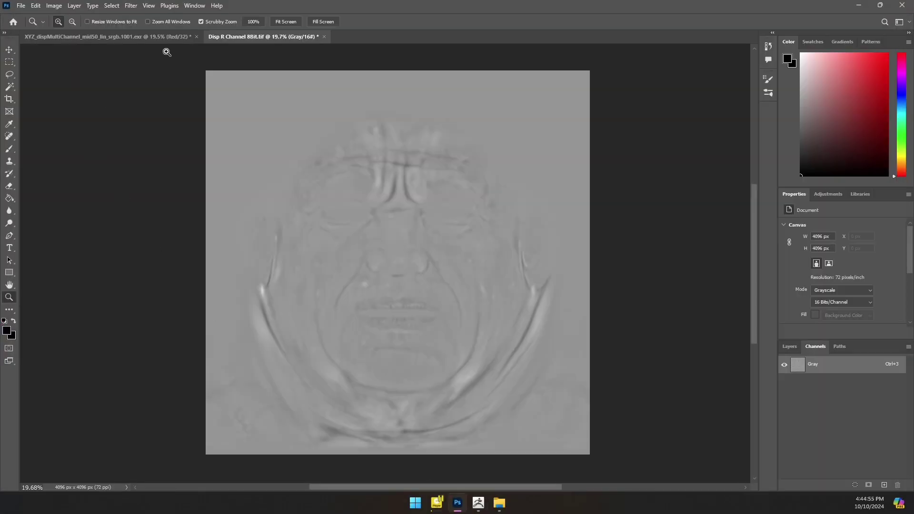
pyautogui.click(20, 6)
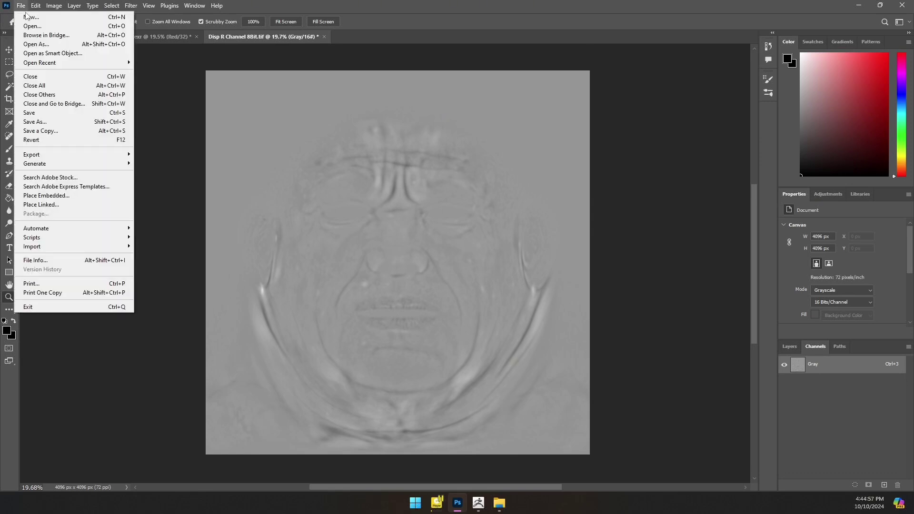
pyautogui.click(28, 17)
pyautogui.click(660, 276)
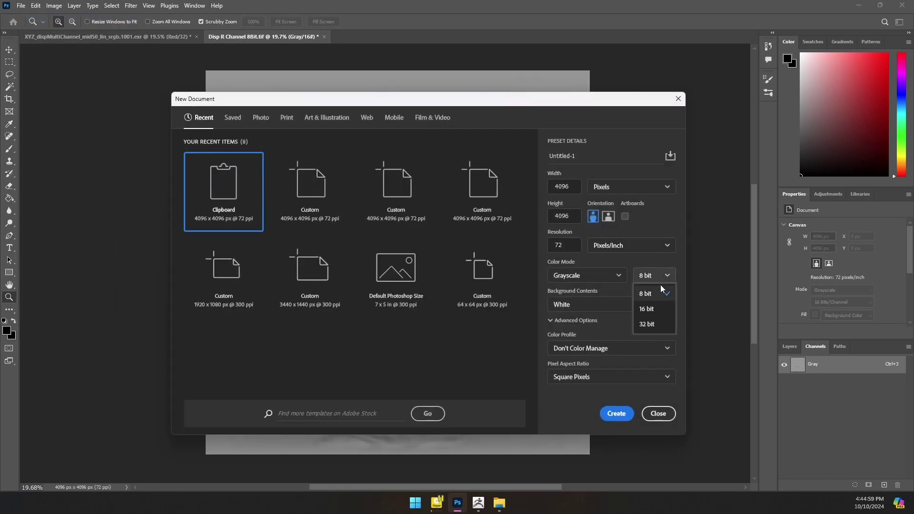
pyautogui.click(604, 276)
pyautogui.click(611, 278)
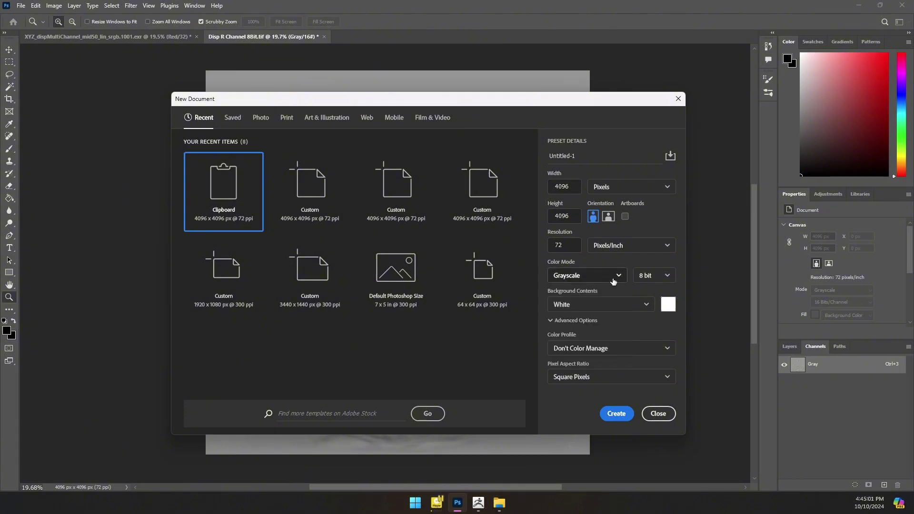
pyautogui.click(617, 414)
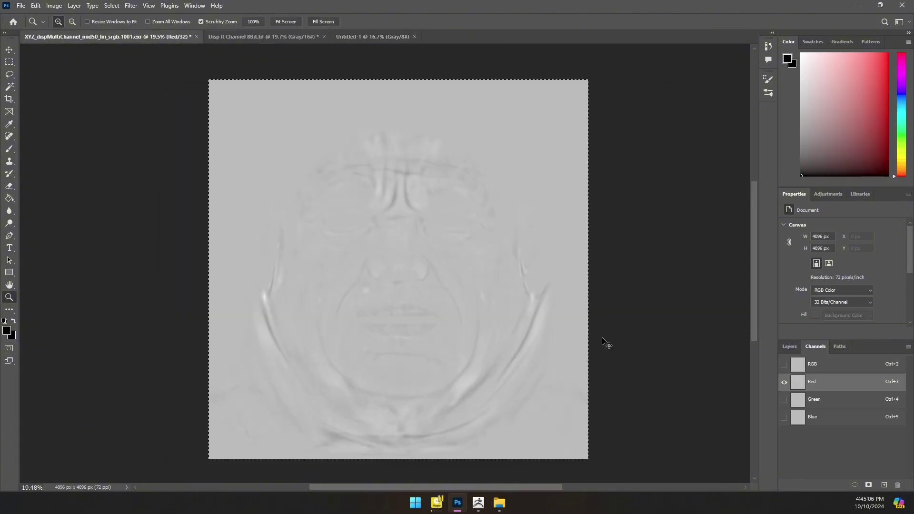
# Step: Save the 8-bit red channel copy as the TIFF "8Bit DispR" and the 16-bit version as "16Bit DispR"
pyautogui.click(20, 6)
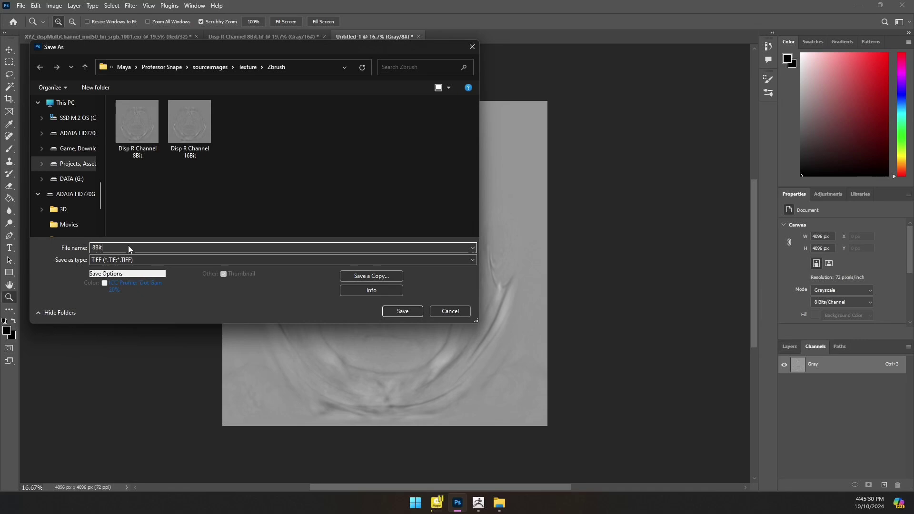
pyautogui.write('DispR')
pyautogui.press('Return')
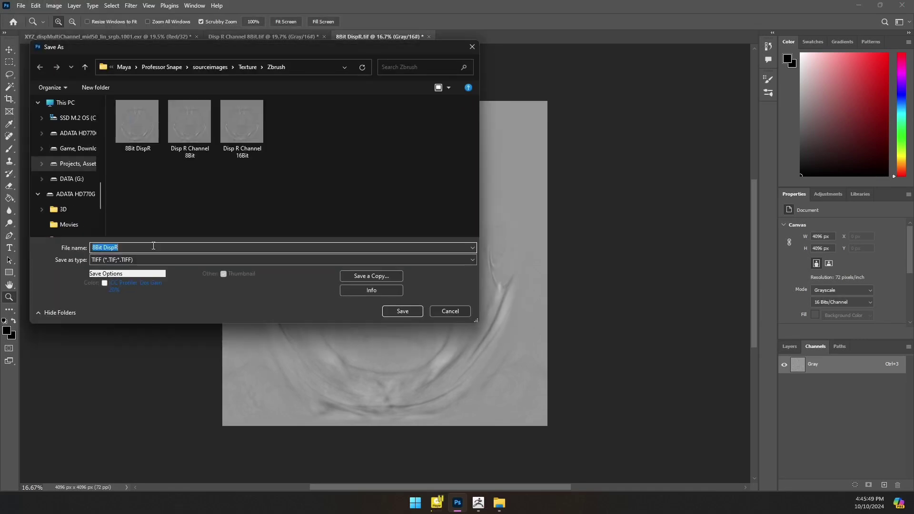
pyautogui.press('Return')
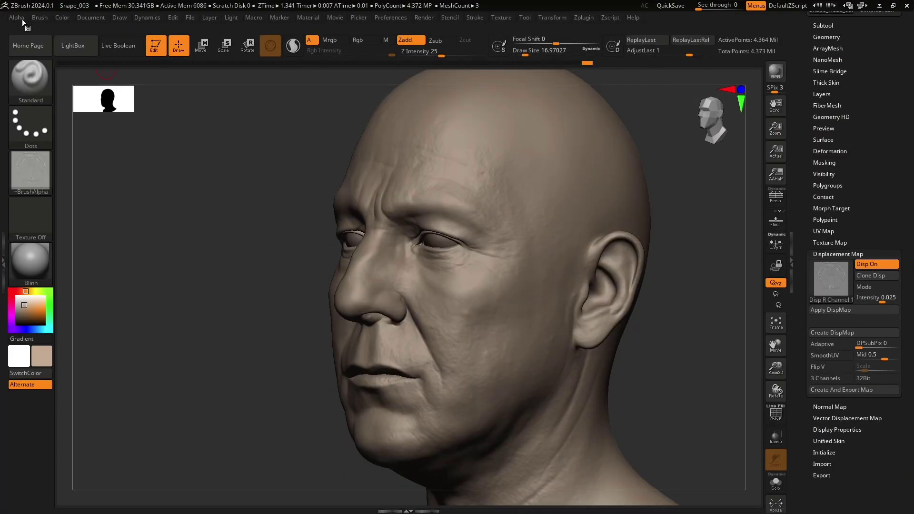
# Step: Switch to ZBrush, import "8Bit DispR" and "16Bit DispR" as alphas and flip the 16-bit alpha vertically
pyautogui.click(19, 18)
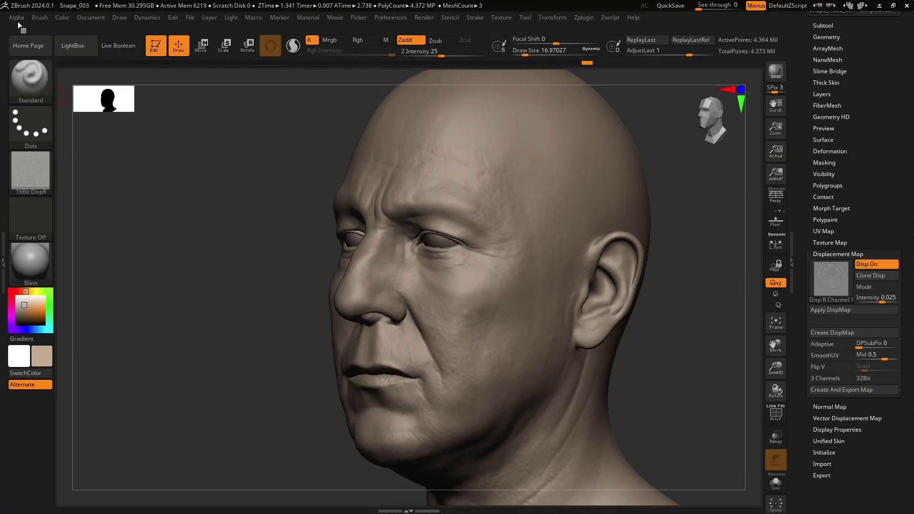
pyautogui.click(18, 21)
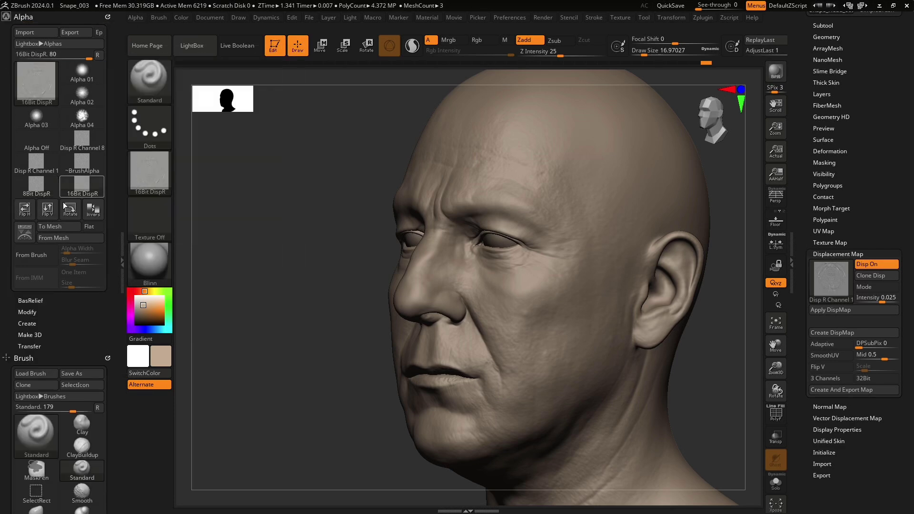
pyautogui.click(47, 213)
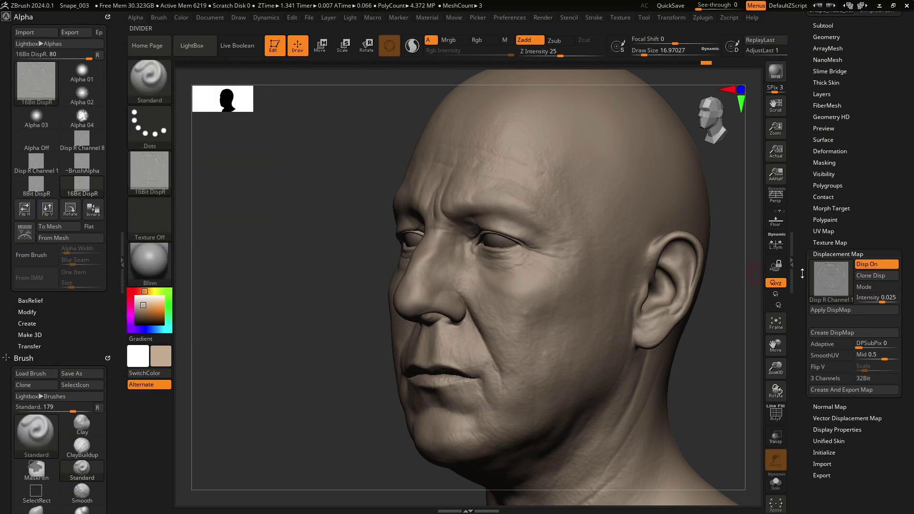
# Step: Assign the "8Bit DispR" alpha as the head's displacement map and set the displacement intensity to 0.05478
pyautogui.click(828, 282)
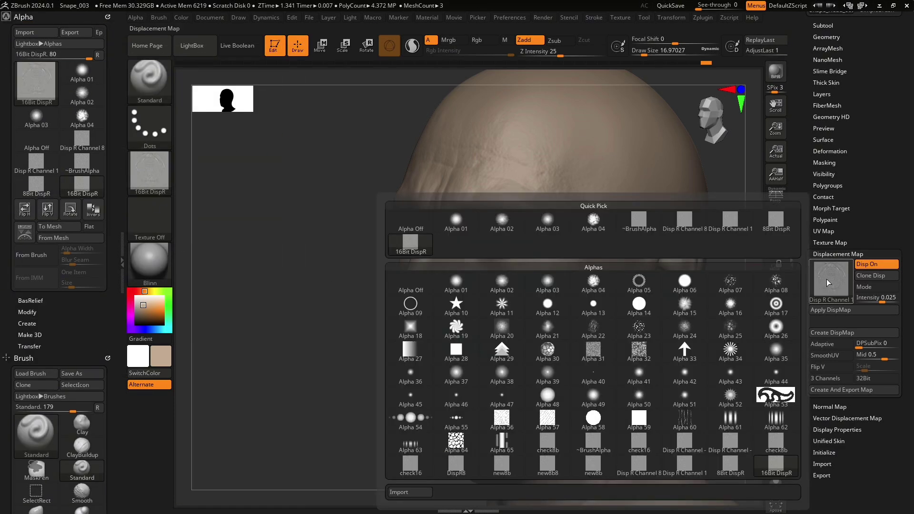
pyautogui.click(789, 221)
pyautogui.keyDown('ctrl'); pyautogui.moveTo(405, 313); pyautogui.dragTo(511, 315, button='right'); pyautogui.keyUp('ctrl')
pyautogui.keyDown('ctrl'); pyautogui.moveTo(440, 287); pyautogui.dragTo(539, 288, button='right'); pyautogui.keyUp('ctrl')
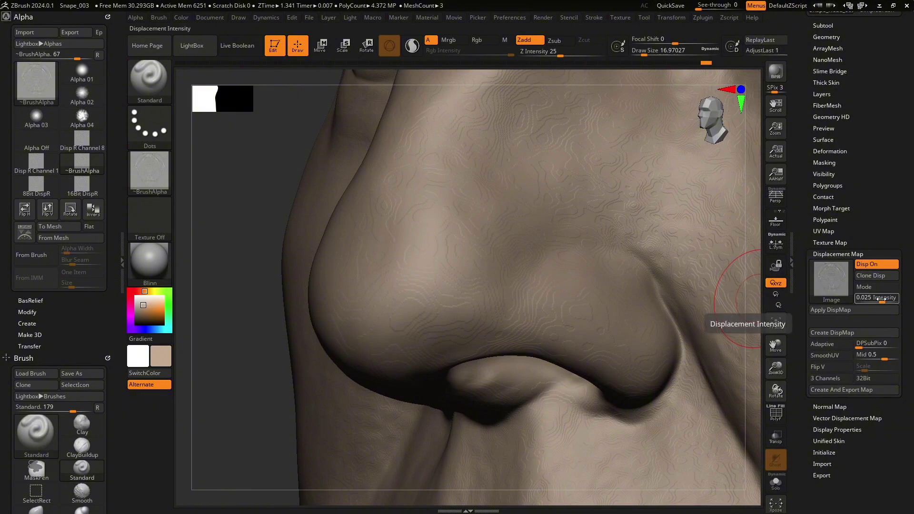
pyautogui.moveTo(878, 297); pyautogui.dragTo(881, 299)
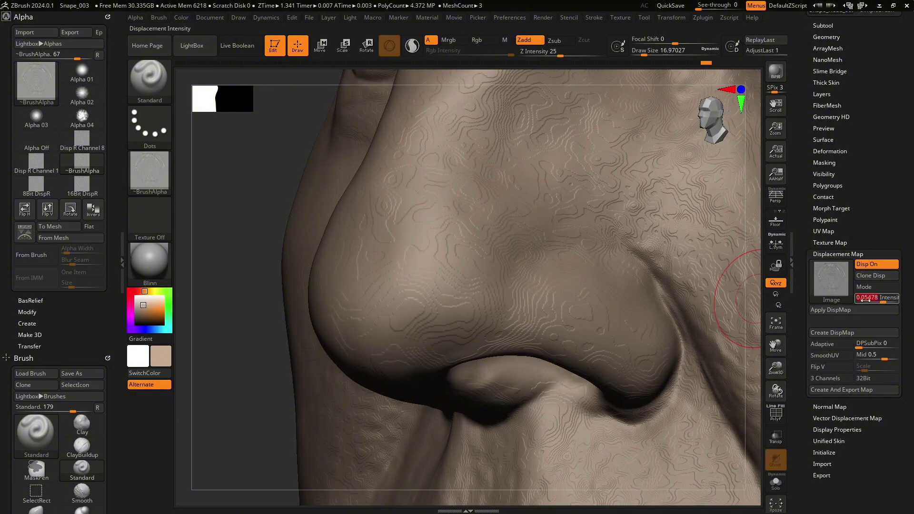
# Step: Increase the head's displacement intensity to about 0.26 to exaggerate the stepping around the nose and eyes
pyautogui.keyDown('ctrl'); pyautogui.moveTo(592, 296); pyautogui.dragTo(425, 368, button='right'); pyautogui.keyUp('ctrl')
pyautogui.keyDown('ctrl'); pyautogui.moveTo(555, 331); pyautogui.dragTo(557, 267, button='right'); pyautogui.keyUp('ctrl')
pyautogui.moveTo(884, 302); pyautogui.dragTo(888, 302)
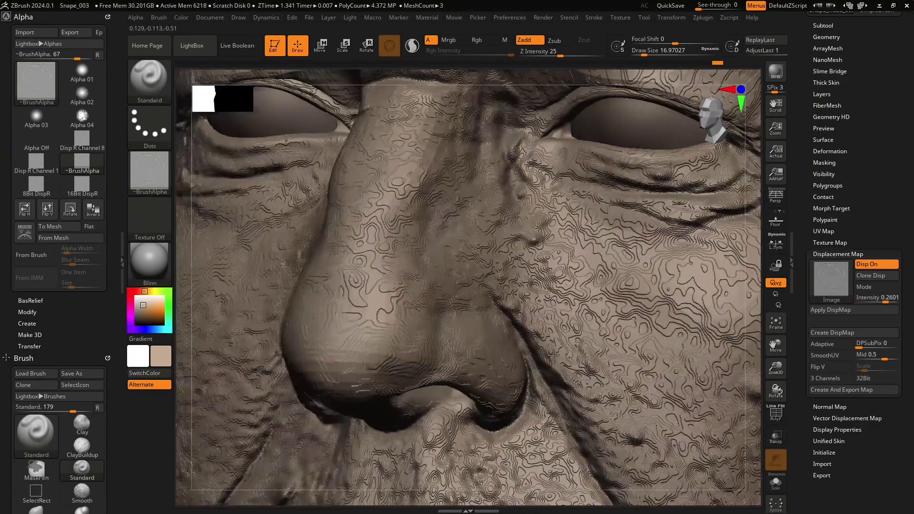
pyautogui.moveTo(554, 354)
pyautogui.mouseDown(button='right')
pyautogui.moveTo(595, 352)
pyautogui.moveTo(540, 351)
pyautogui.mouseUp(button='right')
# Step: Try the "16Bit DispR" alpha as the displacement map, and replace it with the "Disp R Channel 1" alpha for comparison
pyautogui.click(840, 281)
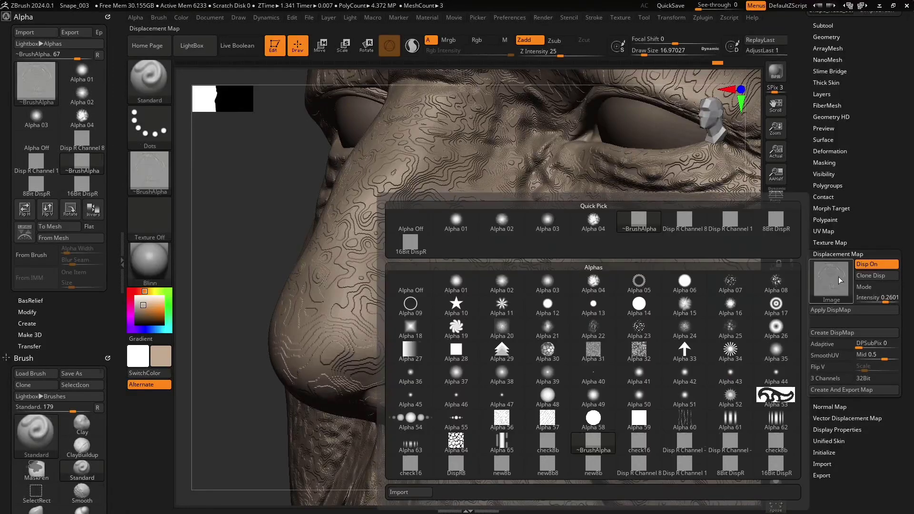
pyautogui.click(413, 244)
pyautogui.keyDown('alt'); pyautogui.moveTo(440, 323); pyautogui.dragTo(362, 286, button='right'); pyautogui.keyUp('alt')
pyautogui.click(827, 285)
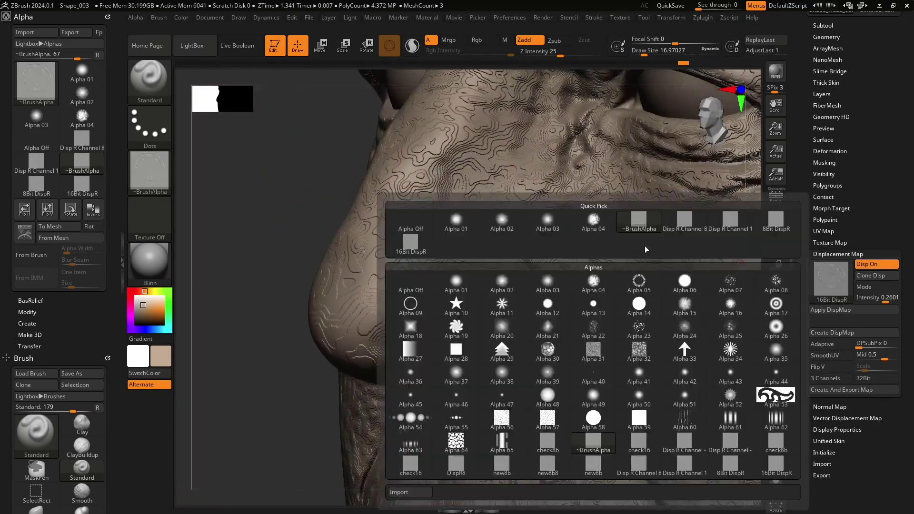
pyautogui.click(731, 224)
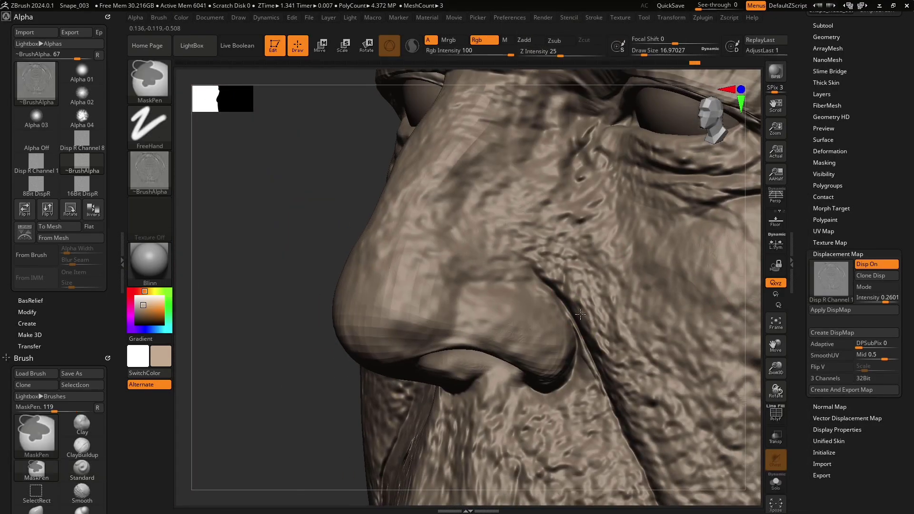
# Step: Inspect the displaced face from the nose out to the whole head and reduce the displacement intensity to 0.00184
pyautogui.moveTo(580, 314)
pyautogui.keyDown('ctrl'); pyautogui.mouseDown(button='right')
pyautogui.moveTo(419, 319)
pyautogui.moveTo(590, 324)
pyautogui.mouseUp(button='right'); pyautogui.keyUp('ctrl')
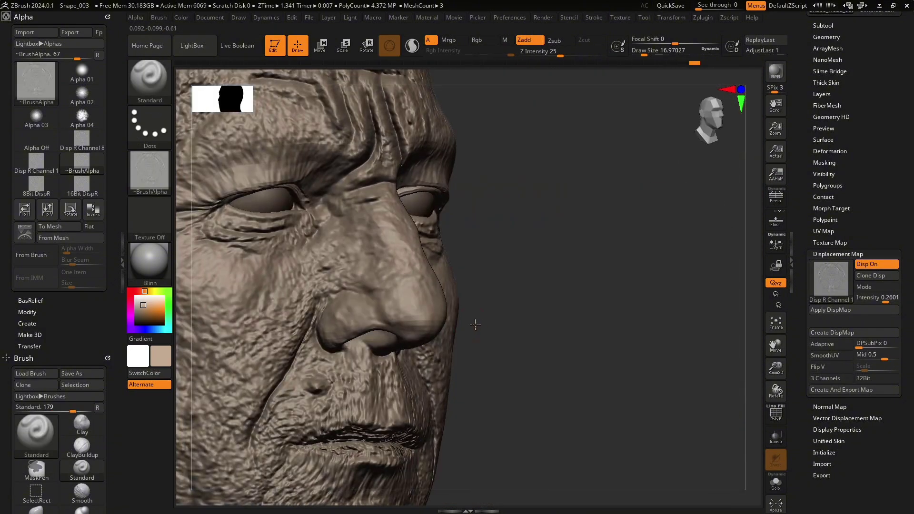
pyautogui.moveTo(376, 321)
pyautogui.keyDown('alt'); pyautogui.mouseDown(button='right')
pyautogui.moveTo(518, 322)
pyautogui.moveTo(494, 328)
pyautogui.moveTo(557, 358)
pyautogui.moveTo(683, 390)
pyautogui.moveTo(624, 393)
pyautogui.mouseUp(button='right'); pyautogui.keyUp('alt')
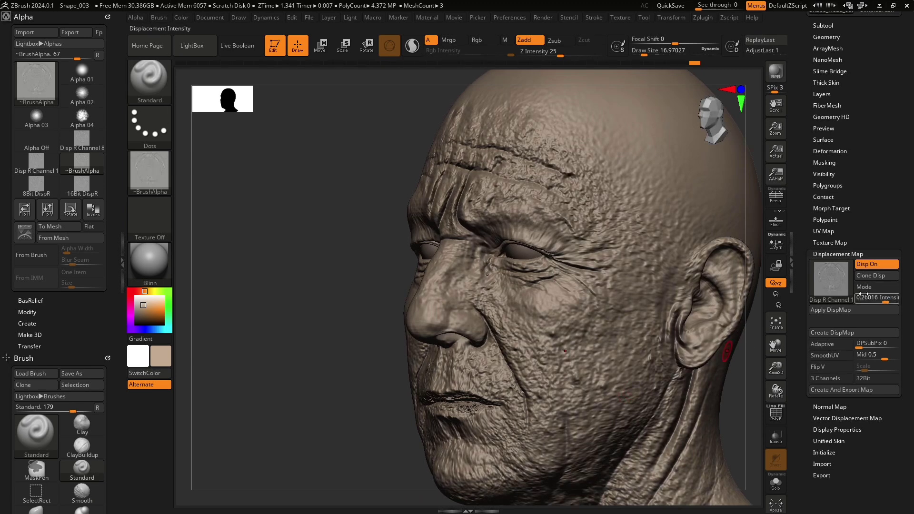
pyautogui.moveTo(876, 302); pyautogui.dragTo(880, 302)
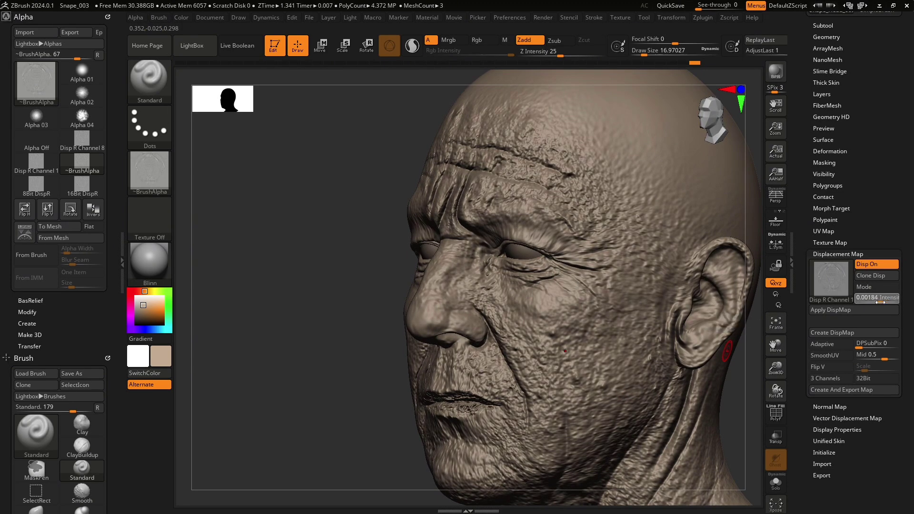